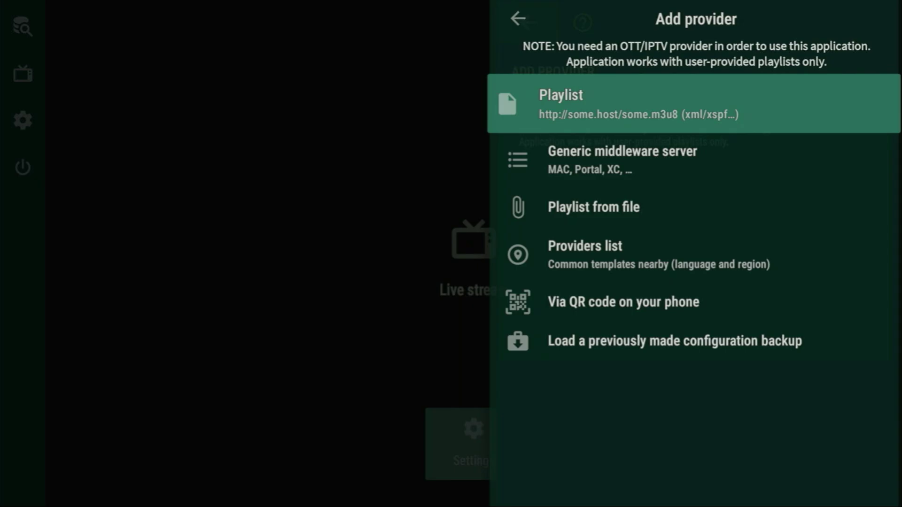
Open the Provider settings and look through the available ways to add a provider.
{"action": "key", "text": "Escape"}
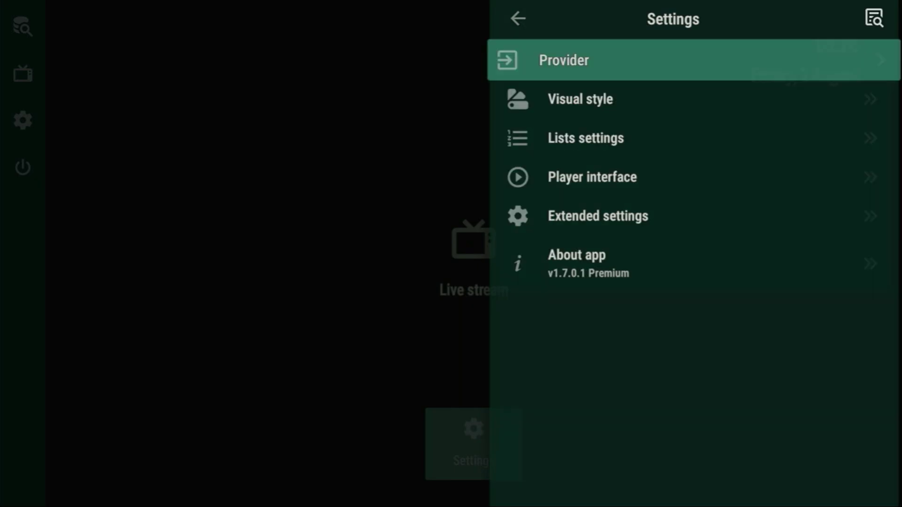
{"action": "key", "text": "Return"}
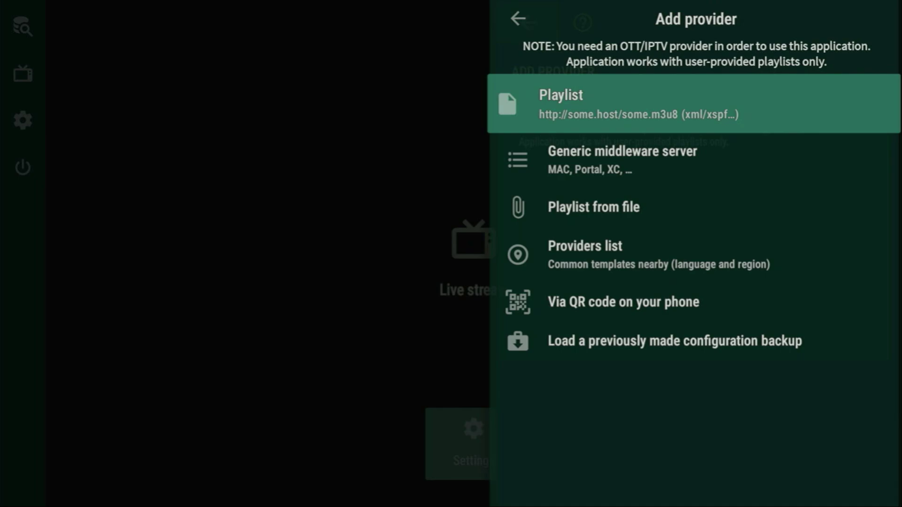
{"action": "key", "text": "Down"}
{"action": "key", "text": "Down"}
{"action": "key", "text": "Down"}
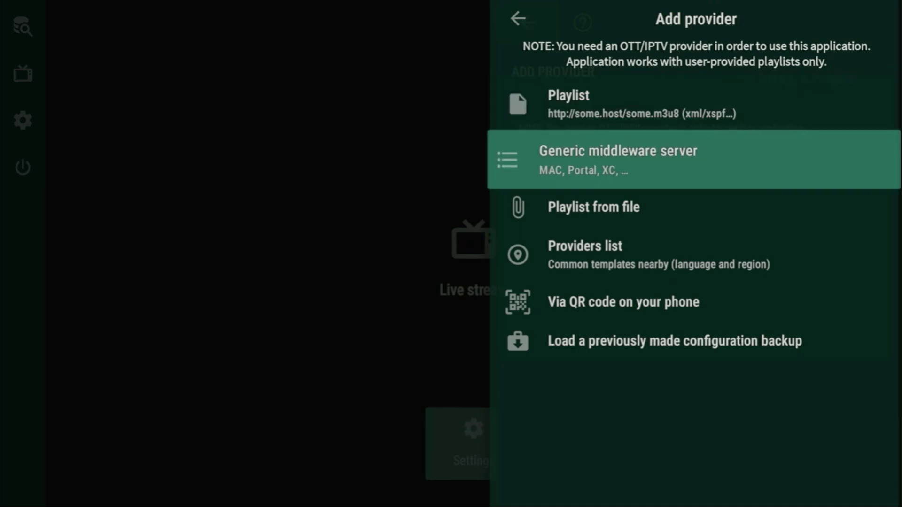
{"action": "key", "text": "Down"}
{"action": "key", "text": "Down"}
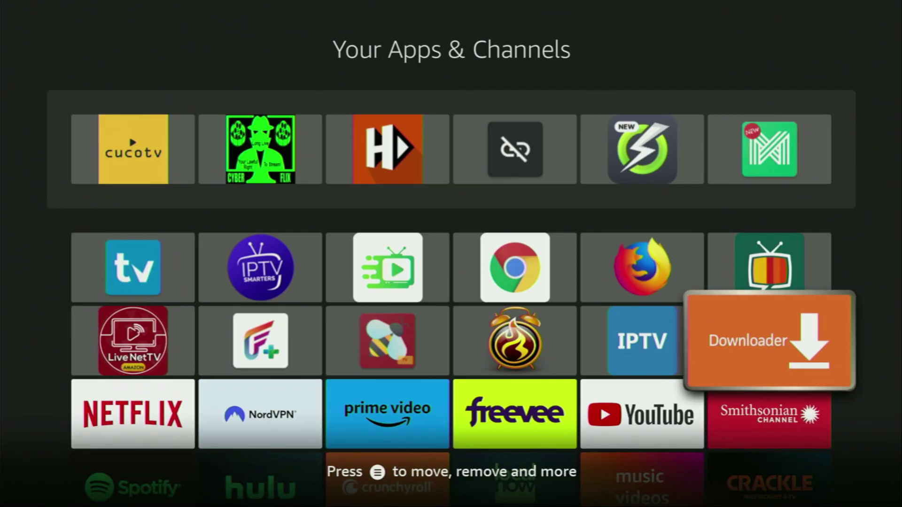
{"action": "key", "text": "Left"}
{"action": "key", "text": "Left"}
{"action": "key", "text": "Left"}
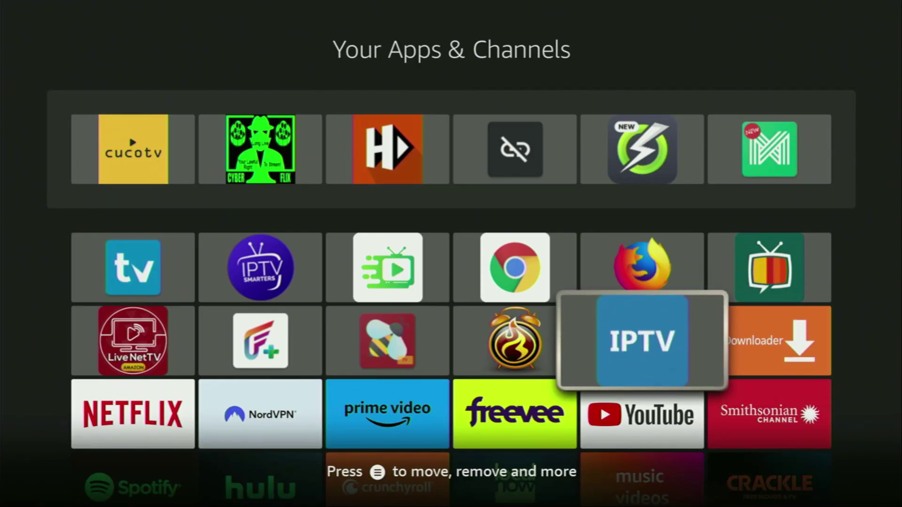
{"action": "key", "text": "Left"}
{"action": "key", "text": "Left"}
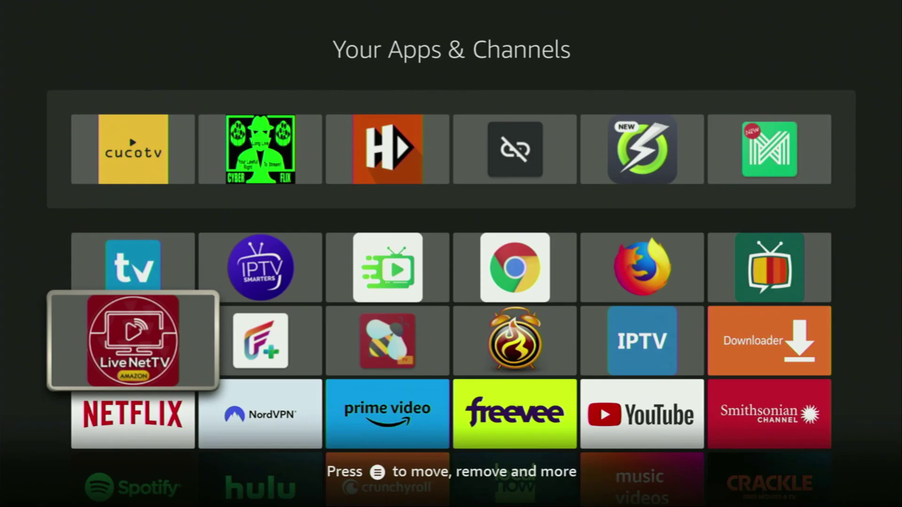
Return to the Fire TV home screen and open the search keyboard.
{"action": "key", "text": "Escape"}
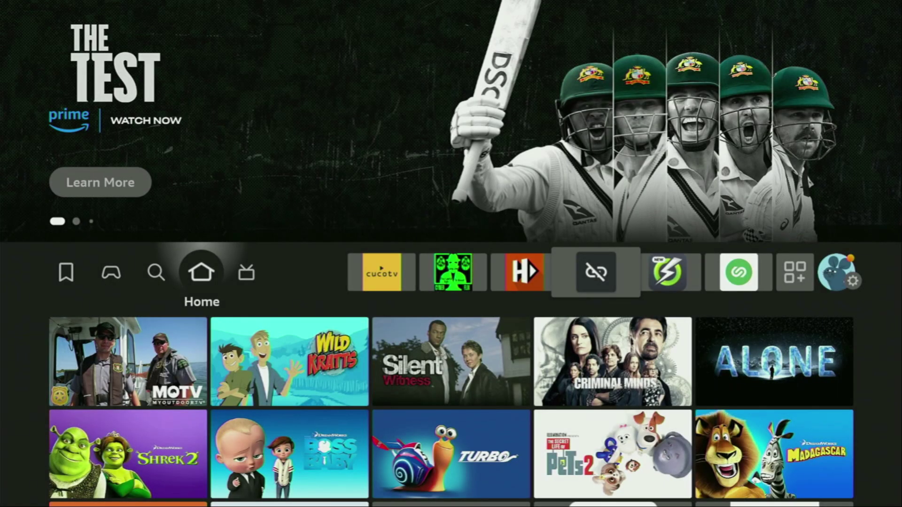
{"action": "key", "text": "Left"}
{"action": "key", "text": "Down"}
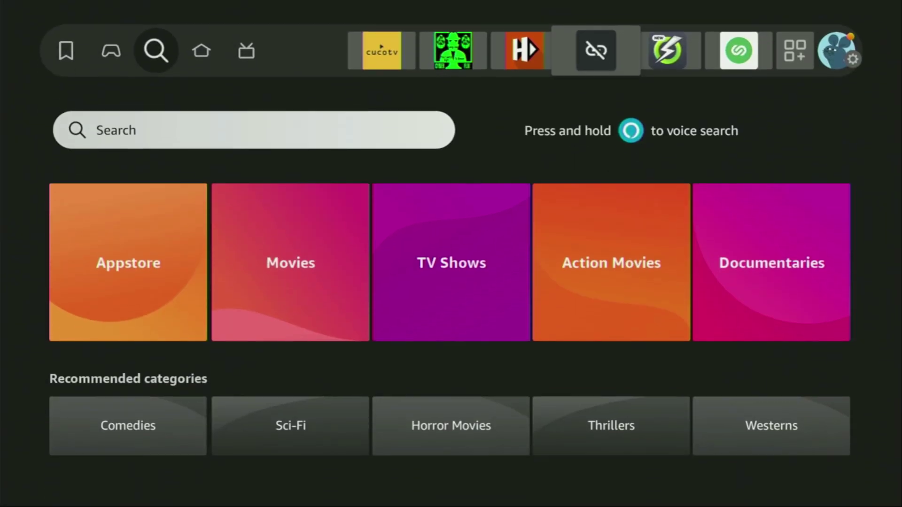
{"action": "key", "text": "Return"}
Enter "Dow" as the search text.
{"action": "key", "text": "Right"}
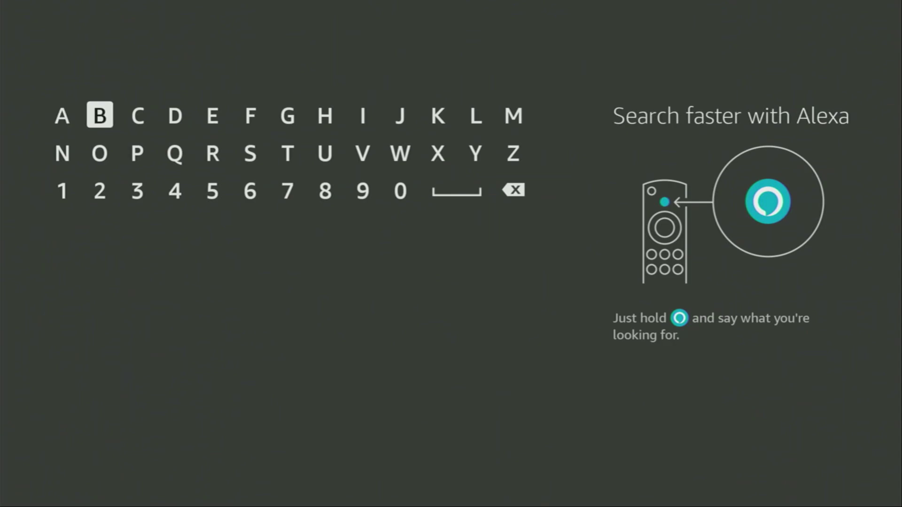
{"action": "key", "text": "Right"}
{"action": "key", "text": "Right"}
{"action": "key", "text": "Return"}
{"action": "key", "text": "Down"}
{"action": "key", "text": "Left"}
{"action": "key", "text": "Left"}
{"action": "key", "text": "Return"}
{"action": "key", "text": "Right"}
{"action": "key", "text": "Right"}
{"action": "key", "text": "Right"}
{"action": "key", "text": "Right"}
{"action": "key", "text": "Right"}
{"action": "key", "text": "Right"}
{"action": "key", "text": "Right"}
{"action": "key", "text": "Right"}
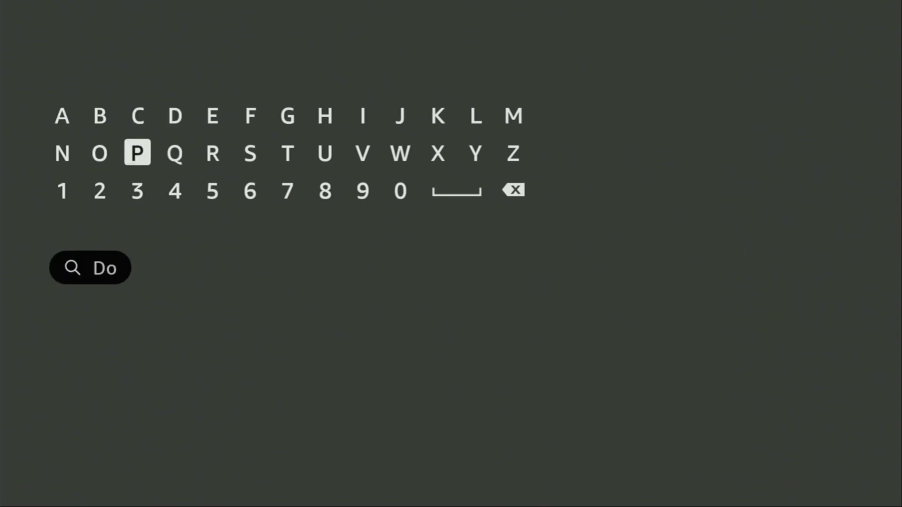
{"action": "key", "text": "Return"}
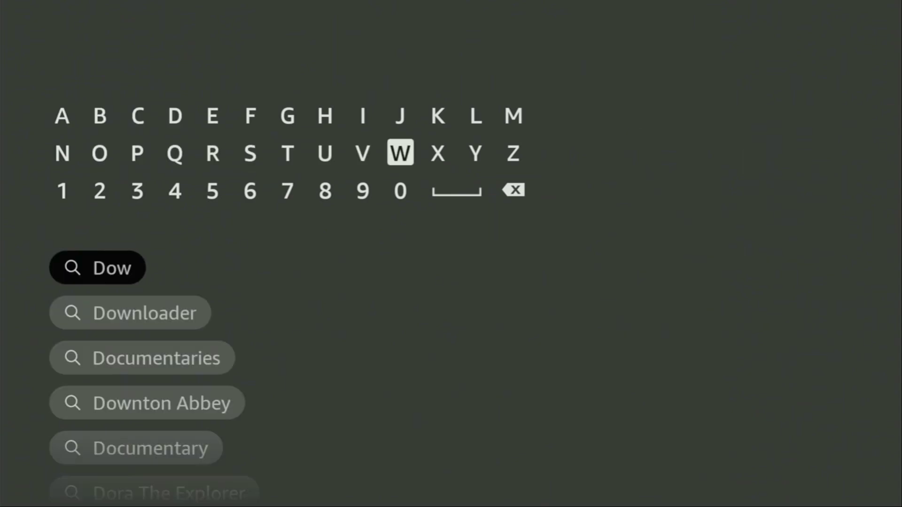
Run the suggested search for Downloader.
{"action": "key", "text": "Down"}
{"action": "key", "text": "Down"}
{"action": "key", "text": "Down"}
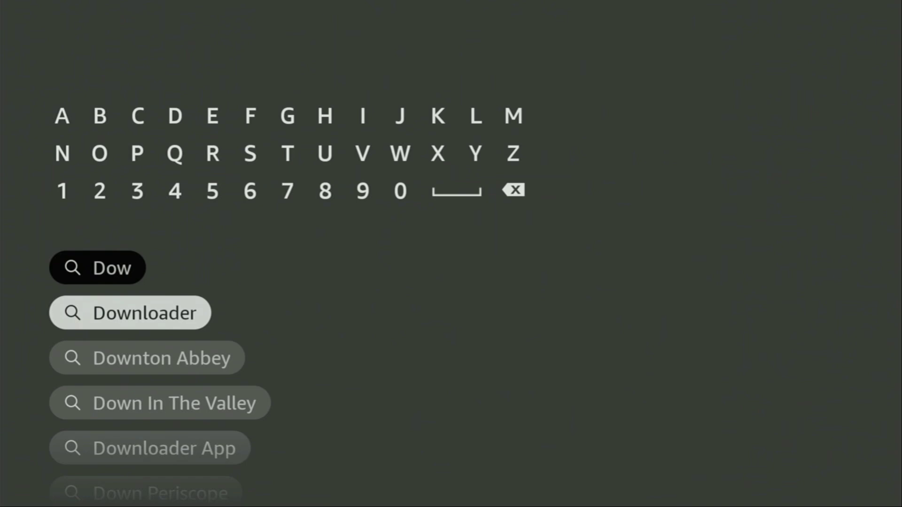
{"action": "key", "text": "Return"}
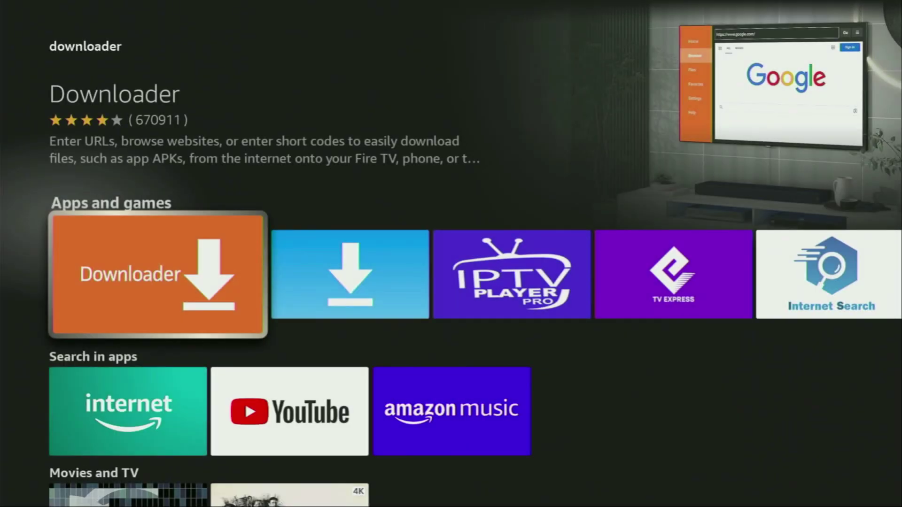
{"action": "key", "text": "Right"}
{"action": "key", "text": "Right"}
{"action": "key", "text": "Right"}
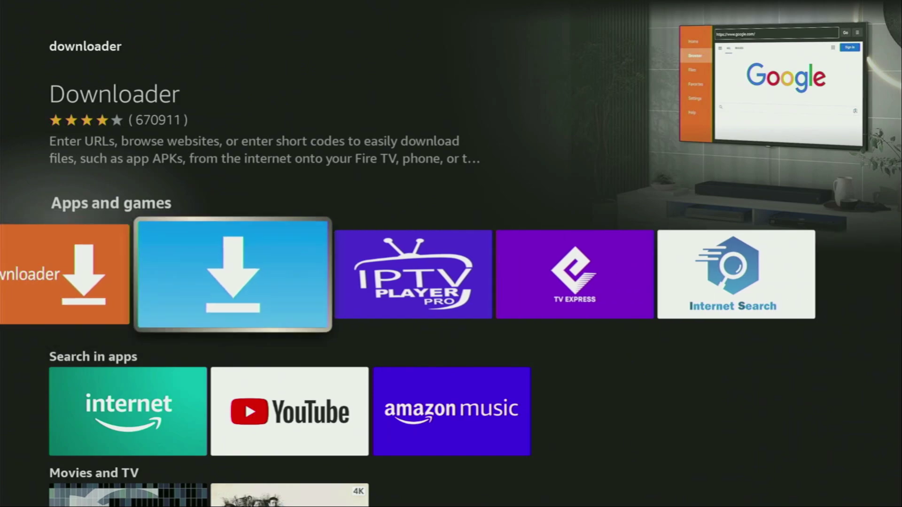
{"action": "key", "text": "Right"}
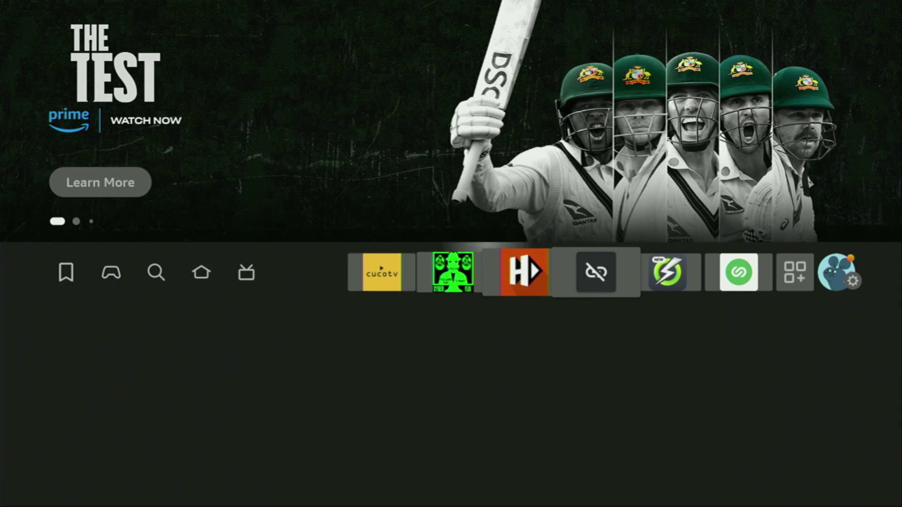
Open the My Fire TV section of the device settings from the home screen.
{"action": "key", "text": "Right"}
{"action": "key", "text": "Right"}
{"action": "key", "text": "Right"}
{"action": "key", "text": "Right"}
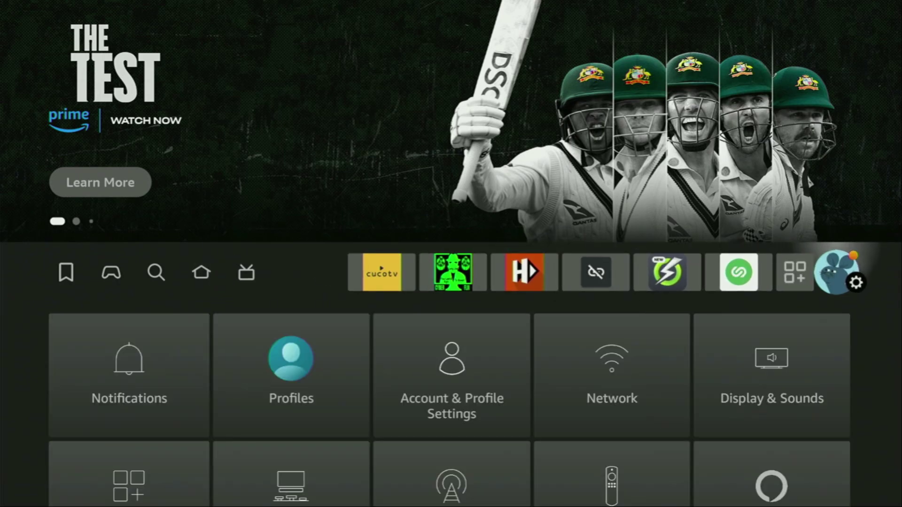
{"action": "key", "text": "Down"}
{"action": "key", "text": "Down"}
{"action": "key", "text": "Down"}
{"action": "key", "text": "Right"}
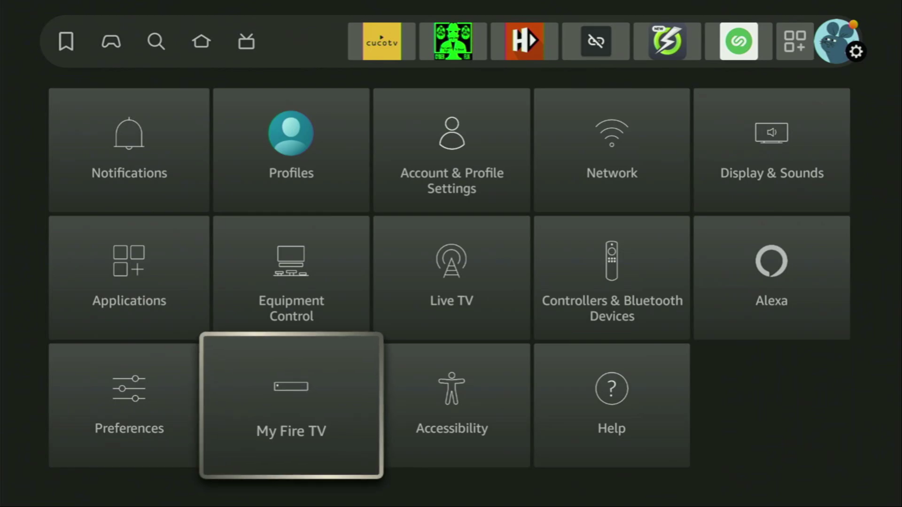
{"action": "key", "text": "Return"}
Open the About section of My Fire TV and select the Fire TV Stick 4K Max entry.
{"action": "key", "text": "Up"}
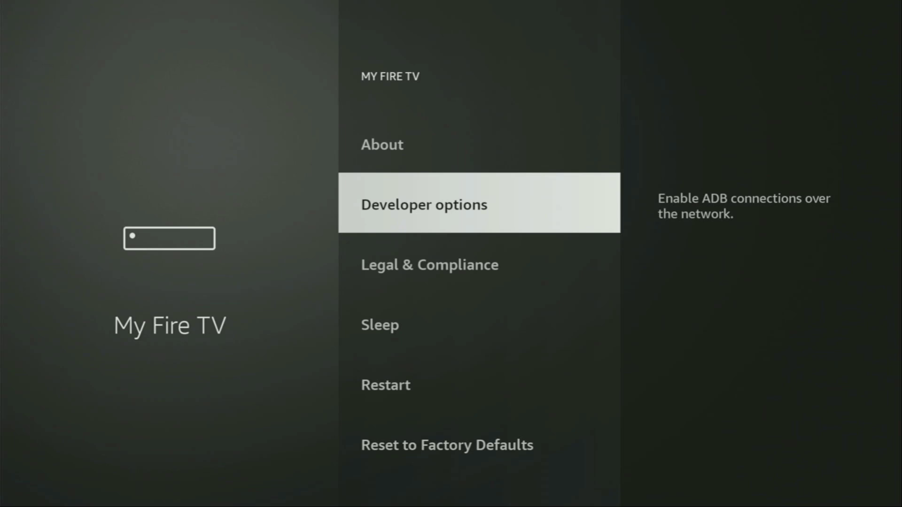
{"action": "key", "text": "Down"}
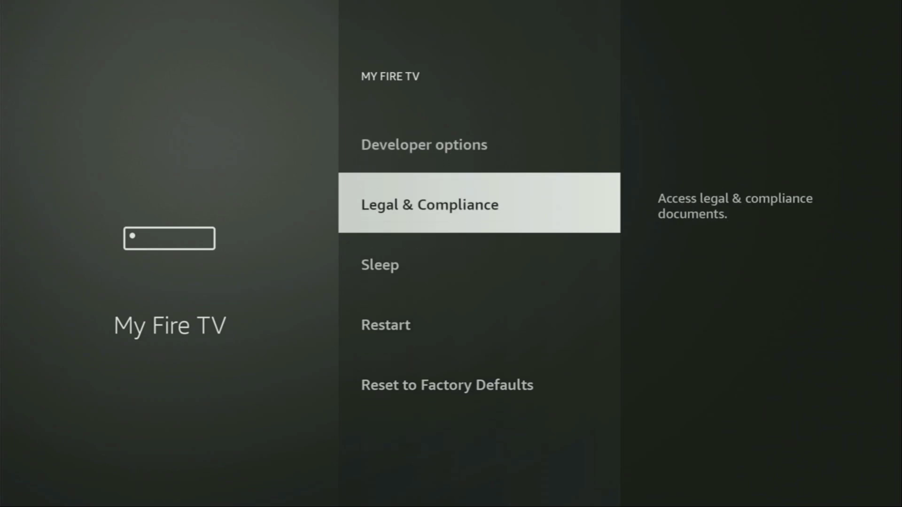
{"action": "key", "text": "Down"}
{"action": "key", "text": "Up"}
{"action": "key", "text": "Up"}
{"action": "key", "text": "Up"}
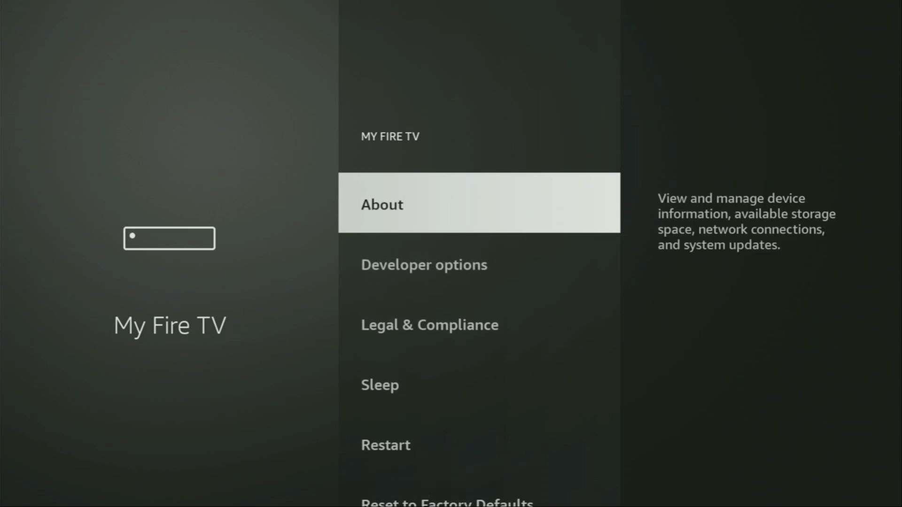
{"action": "key", "text": "Down"}
{"action": "key", "text": "Up"}
{"action": "key", "text": "Return"}
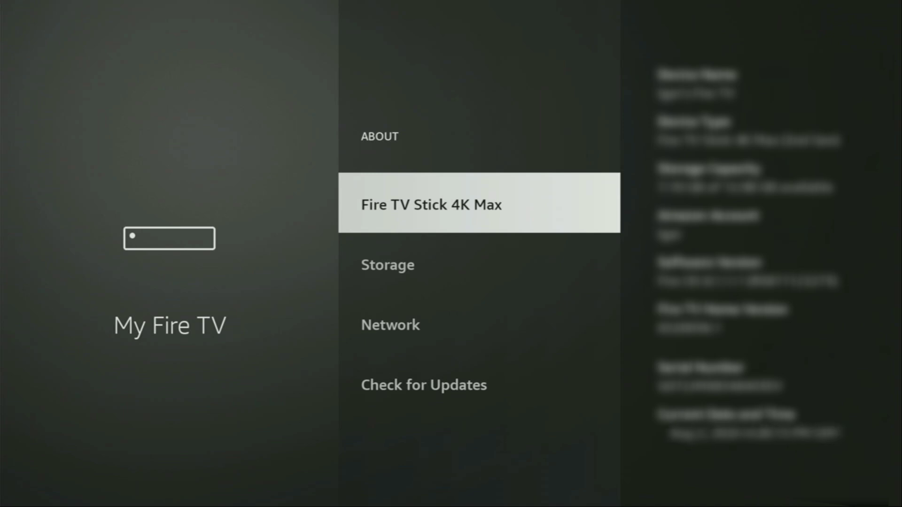
{"action": "key", "text": "Return"}
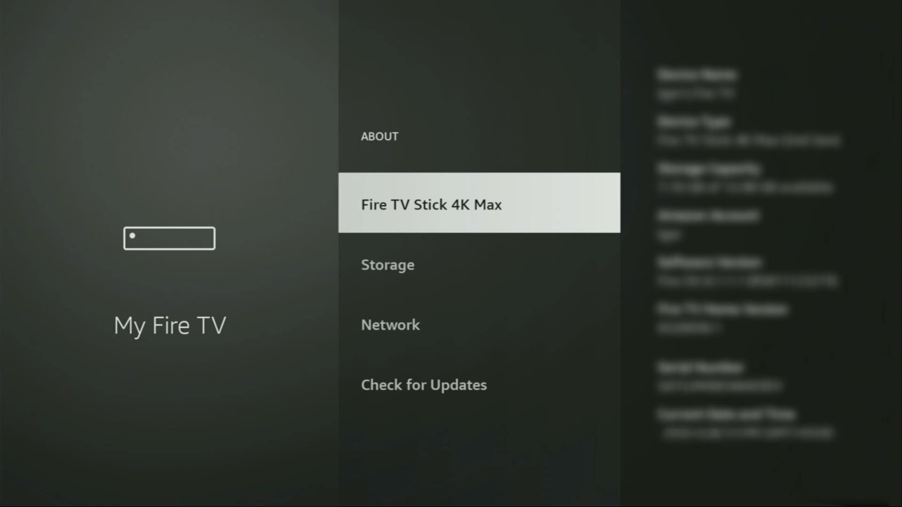
Leave the About section and open the Install unknown apps list within Developer options.
{"action": "key", "text": "Escape"}
{"action": "key", "text": "Down"}
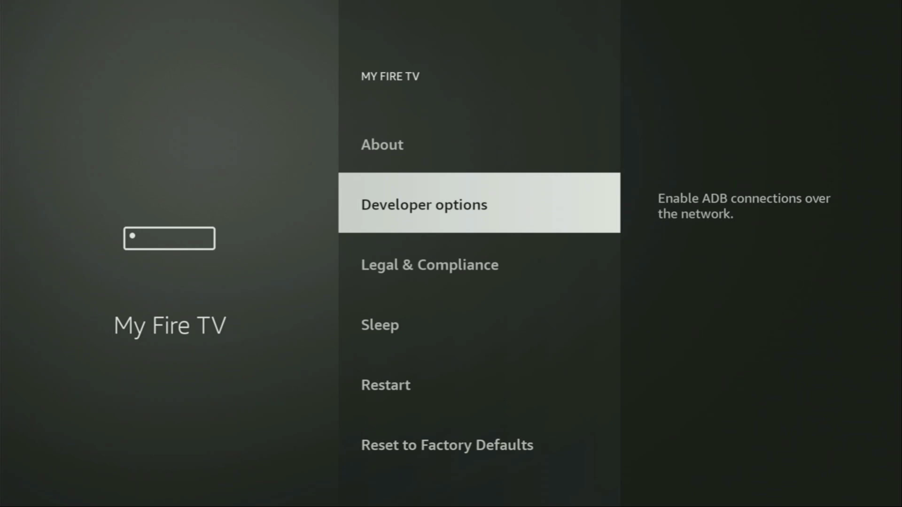
{"action": "key", "text": "Return"}
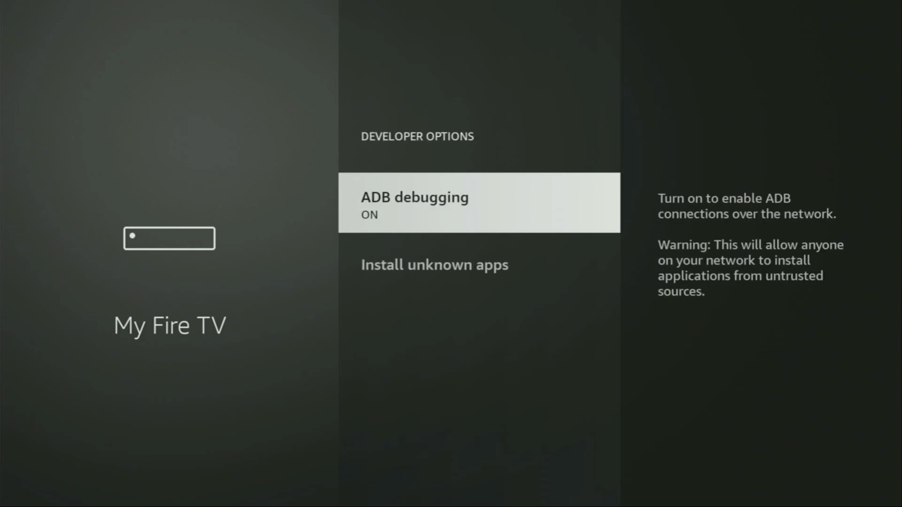
{"action": "key", "text": "Return"}
{"action": "key", "text": "Down"}
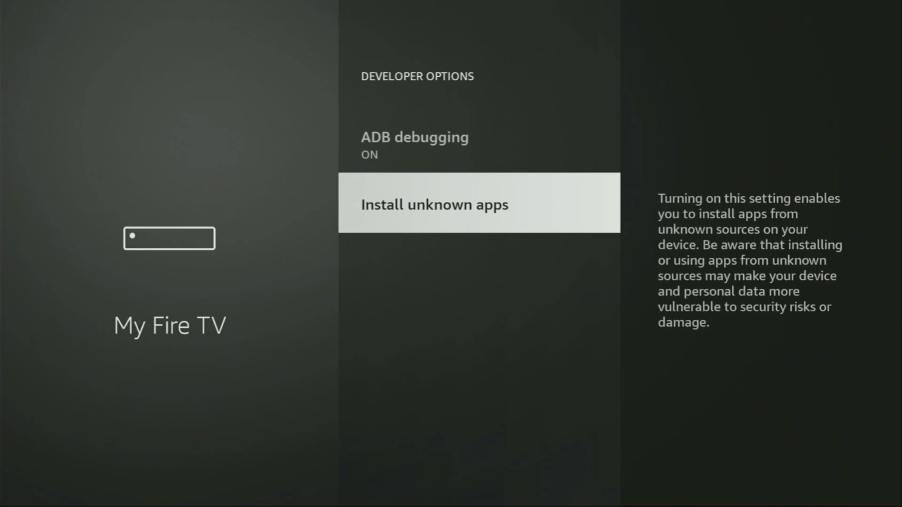
{"action": "key", "text": "Return"}
Find Downloader among the listed apps and check that it is allowed to install unknown apps.
{"action": "key", "text": "Down"}
{"action": "key", "text": "Down"}
{"action": "key", "text": "Down"}
{"action": "key", "text": "Down"}
{"action": "key", "text": "Down"}
{"action": "key", "text": "Down"}
{"action": "key", "text": "Down"}
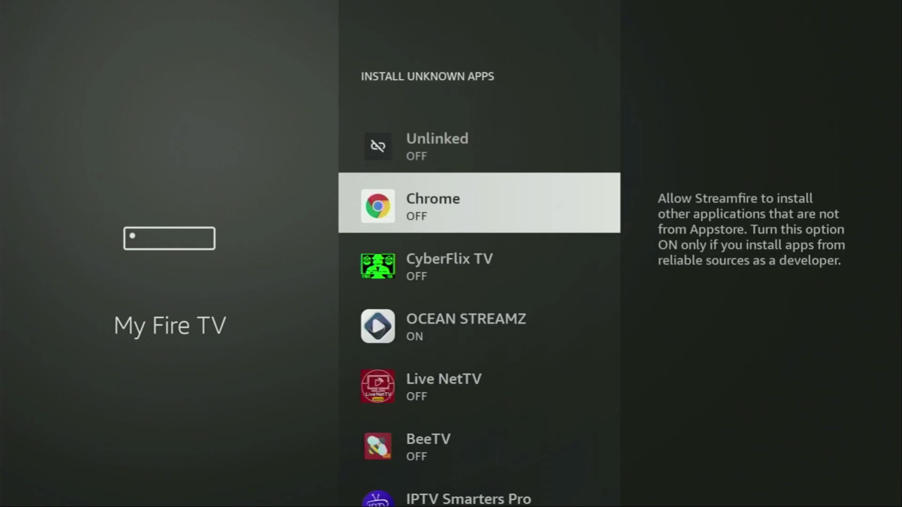
{"action": "key", "text": "Down"}
{"action": "key", "text": "Down"}
{"action": "key", "text": "Down"}
{"action": "key", "text": "Down"}
{"action": "key", "text": "Down"}
{"action": "key", "text": "Down"}
{"action": "key", "text": "Down"}
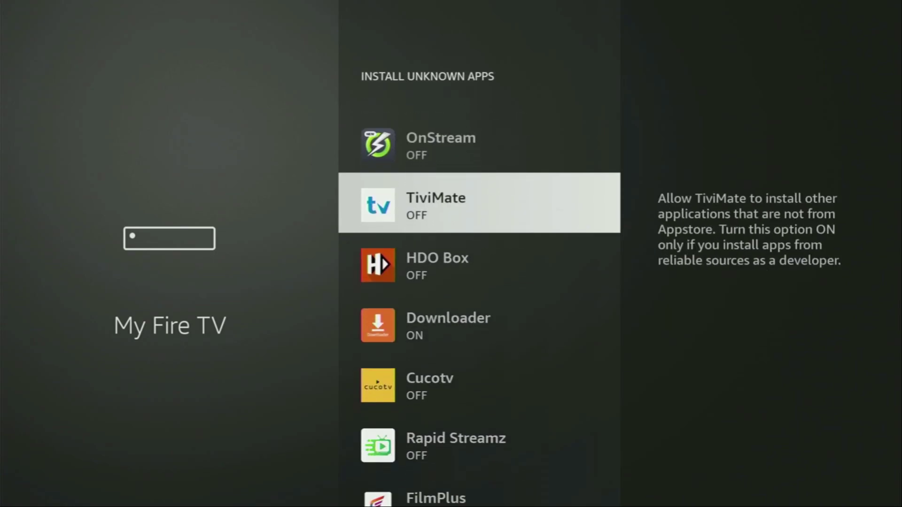
{"action": "key", "text": "Return"}
{"action": "key", "text": "Return"}
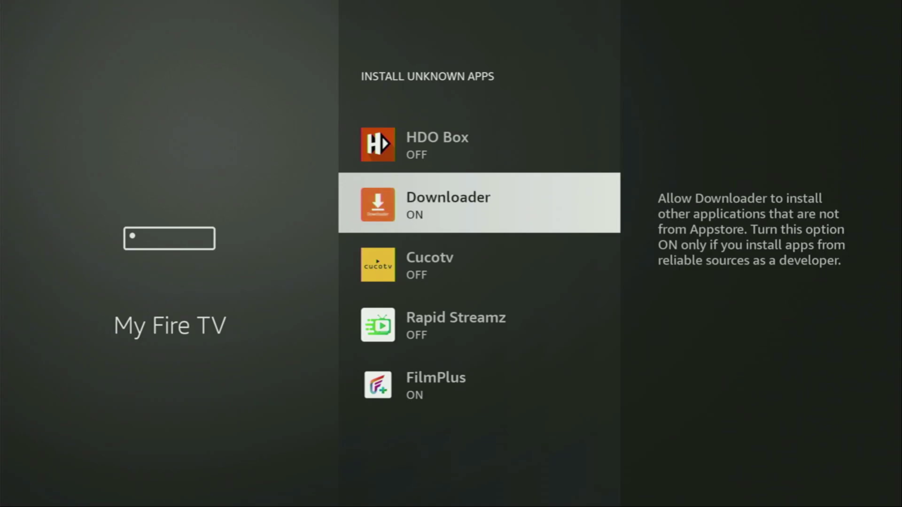
Look through the other apps in the Install unknown apps list and their permission settings.
{"action": "key", "text": "Down"}
{"action": "key", "text": "Down"}
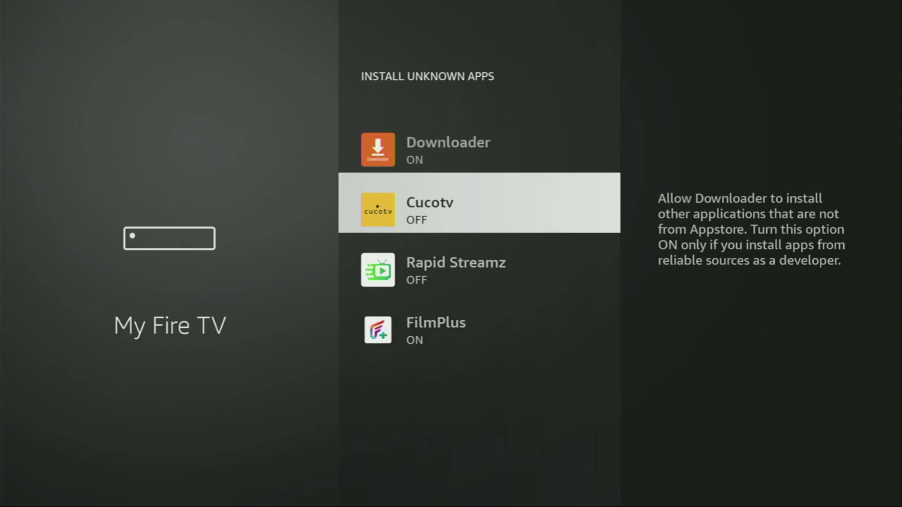
{"action": "key", "text": "Down"}
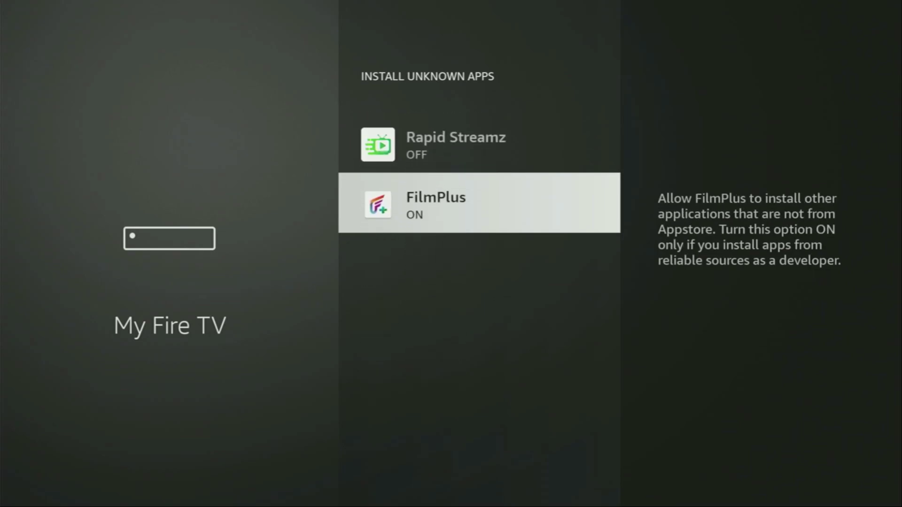
{"action": "key", "text": "Up"}
{"action": "key", "text": "Up"}
{"action": "key", "text": "Up"}
{"action": "key", "text": "Up"}
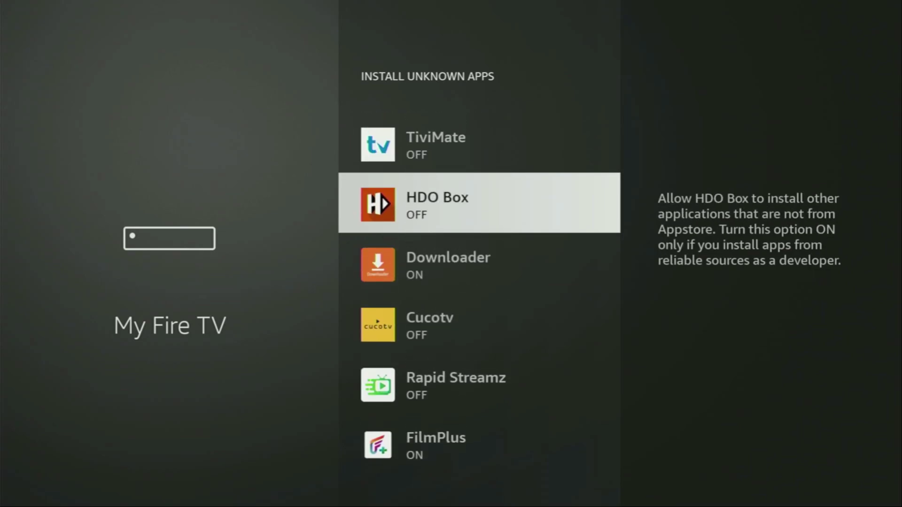
{"action": "key", "text": "Up"}
{"action": "key", "text": "Up"}
{"action": "key", "text": "Up"}
{"action": "key", "text": "Up"}
{"action": "key", "text": "Up"}
{"action": "key", "text": "Up"}
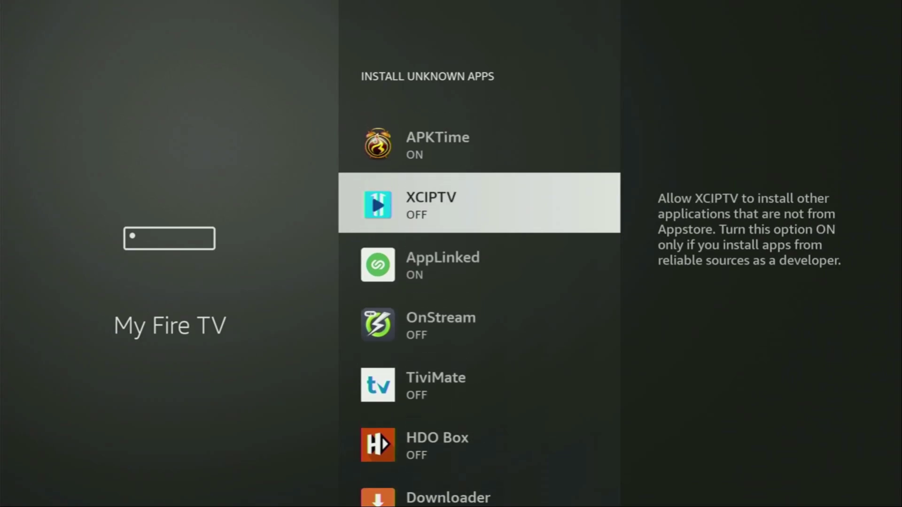
{"action": "key", "text": "Up"}
{"action": "key", "text": "Up"}
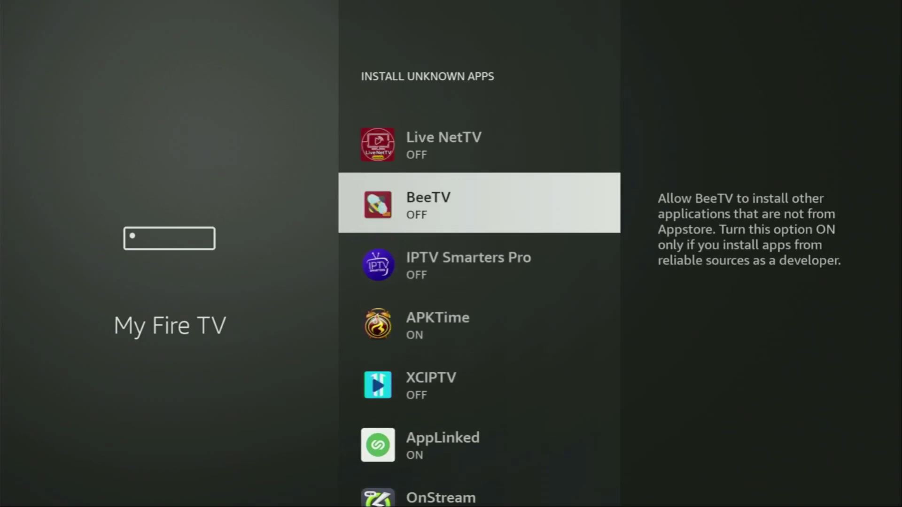
{"action": "key", "text": "Up"}
{"action": "key", "text": "Up"}
{"action": "key", "text": "Up"}
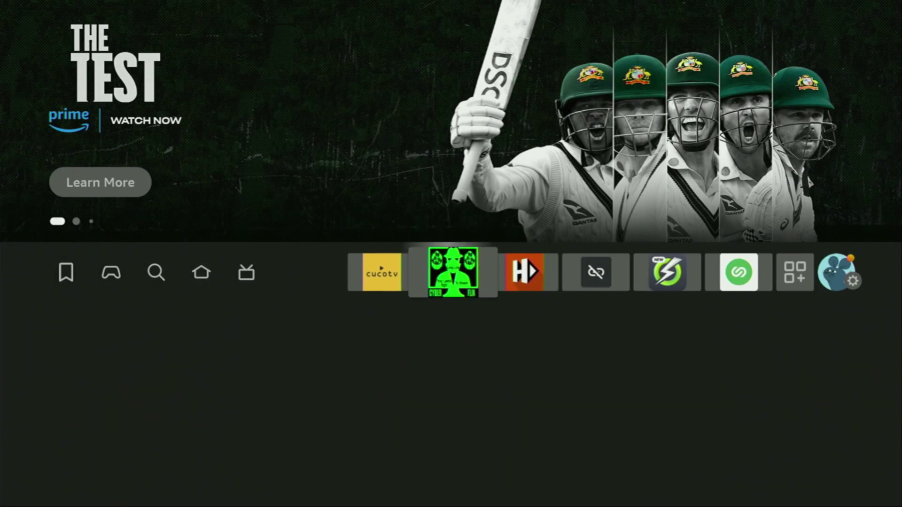
Open the full Your Apps & Channels list and go to the Downloader app.
{"action": "key", "text": "Right"}
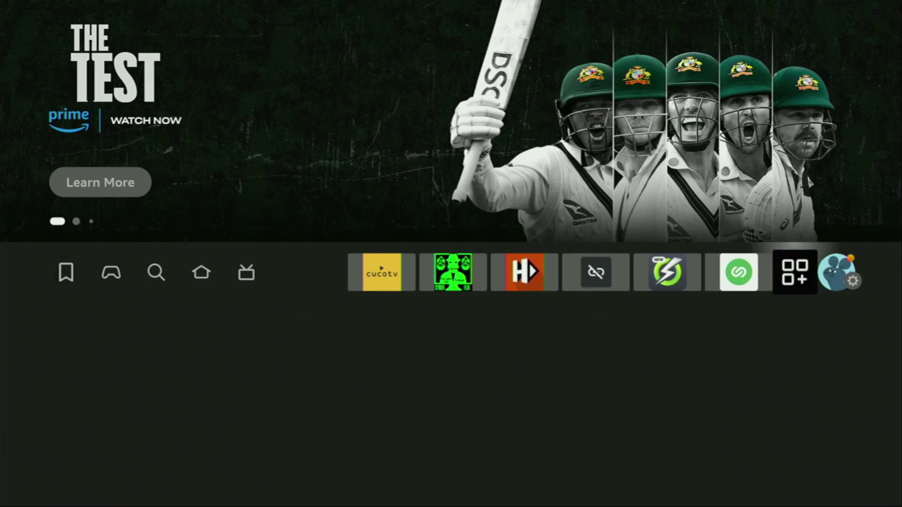
{"action": "key", "text": "Return"}
{"action": "key", "text": "Down"}
{"action": "key", "text": "Down"}
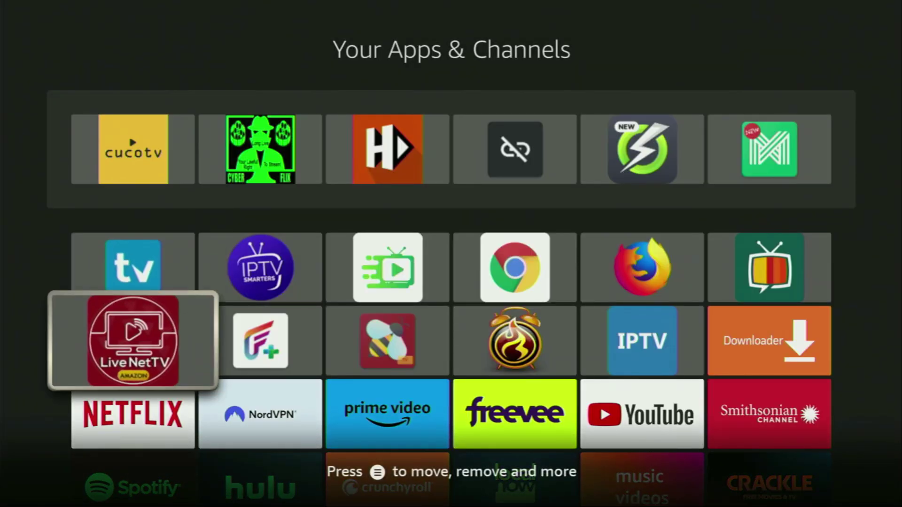
{"action": "key", "text": "Right"}
{"action": "key", "text": "Right"}
{"action": "key", "text": "Right"}
{"action": "key", "text": "Right"}
{"action": "key", "text": "Right"}
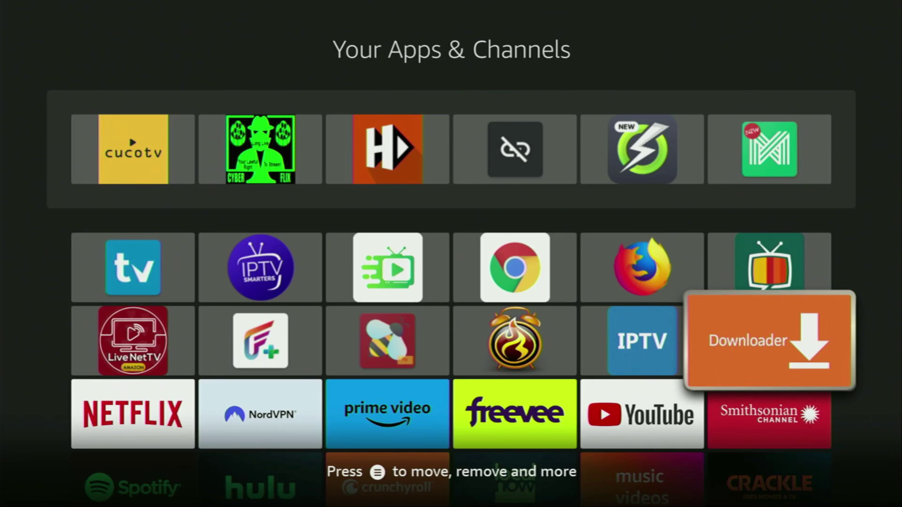
Find NordVPN among the installed apps and launch it.
{"action": "key", "text": "Down"}
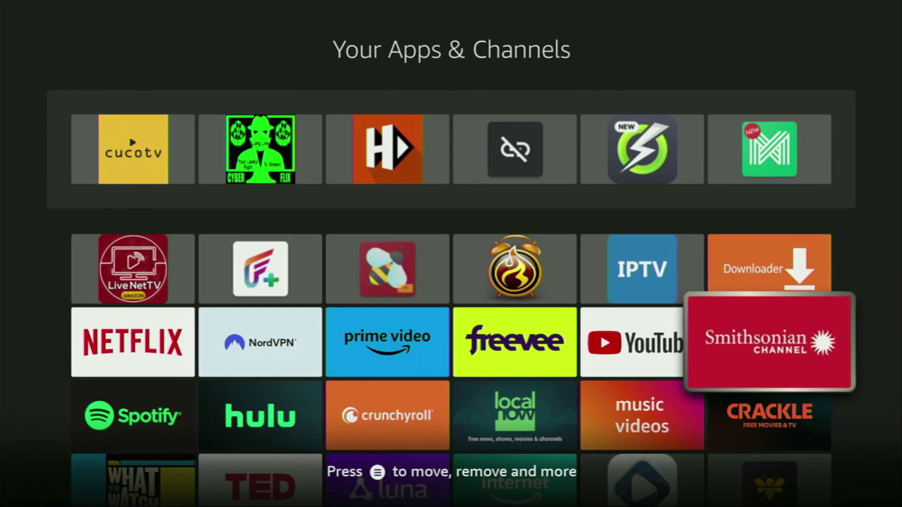
{"action": "key", "text": "Left"}
{"action": "key", "text": "Left"}
{"action": "key", "text": "Left"}
{"action": "key", "text": "Left"}
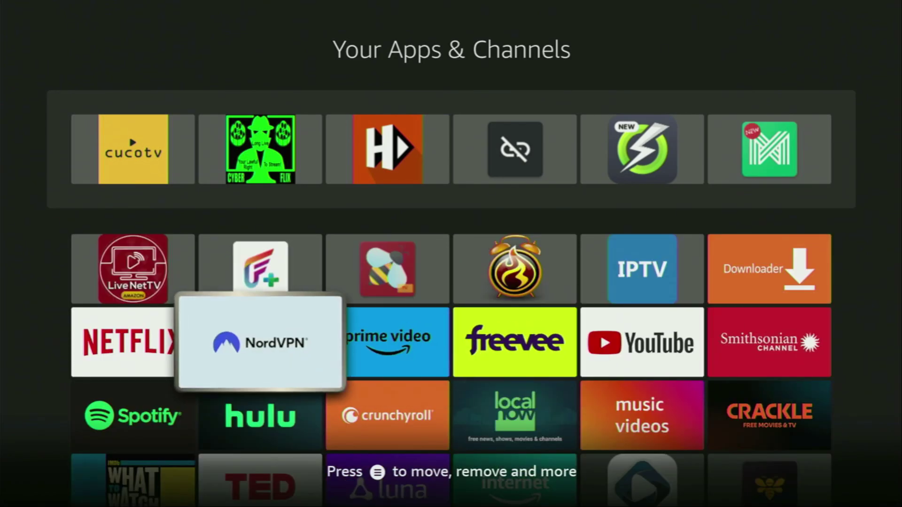
{"action": "key", "text": "Return"}
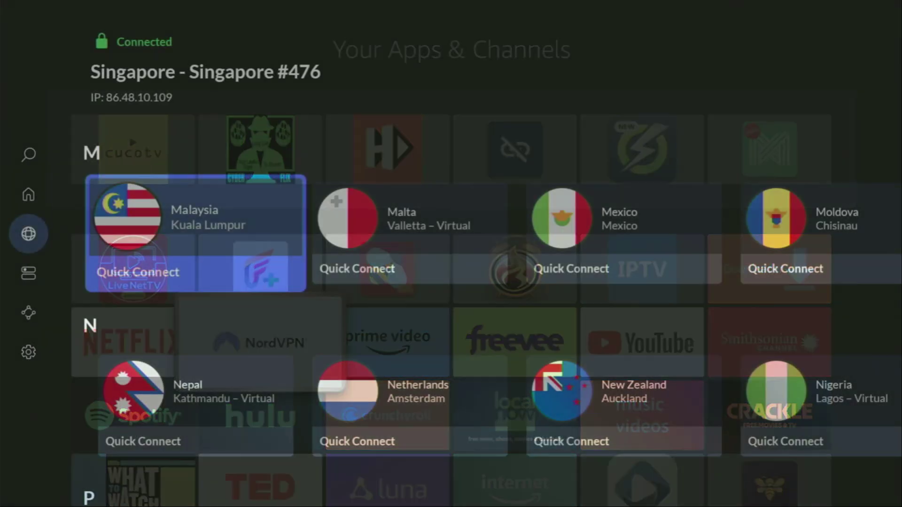
Look through the NordVPN country list from M down to the last entry in the U - V section.
{"action": "key", "text": "Down"}
{"action": "key", "text": "Down"}
{"action": "key", "text": "Down"}
{"action": "key", "text": "Down"}
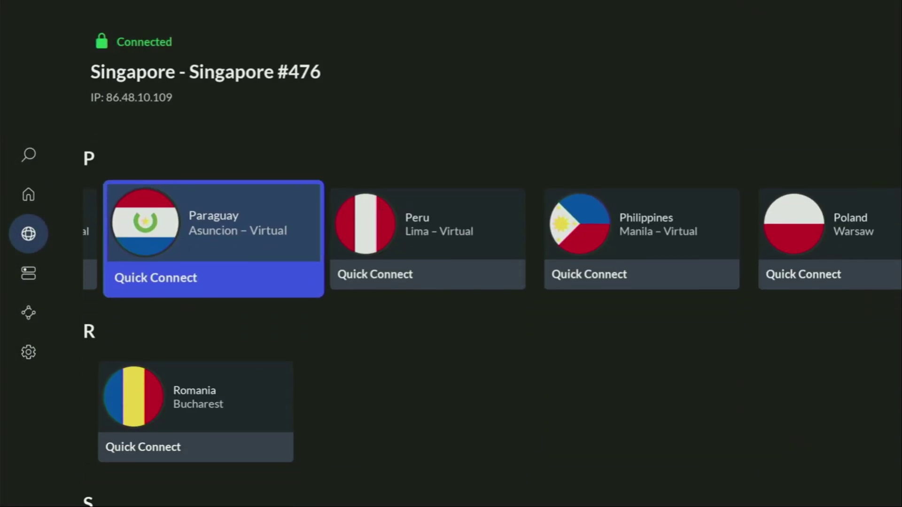
{"action": "key", "text": "Down"}
{"action": "key", "text": "Down"}
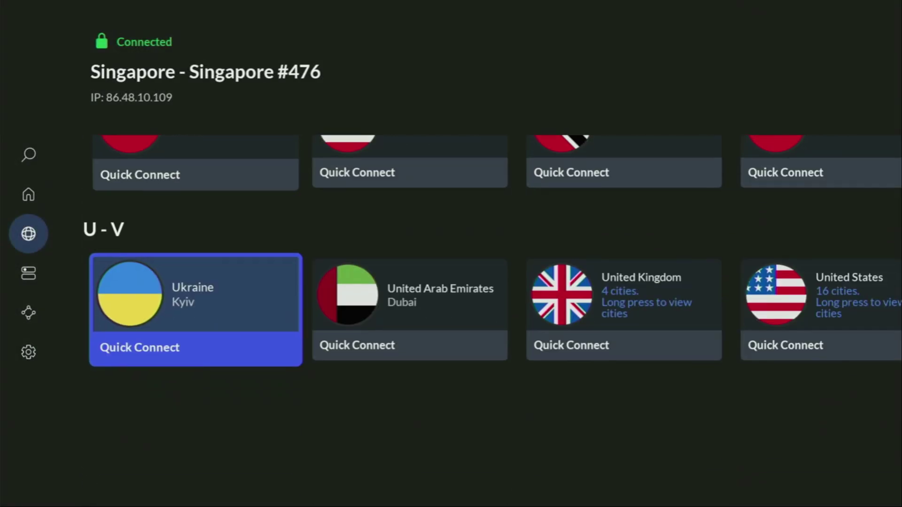
{"action": "key", "text": "Right"}
{"action": "key", "text": "Right"}
{"action": "key", "text": "Right"}
{"action": "key", "text": "Right"}
{"action": "key", "text": "Right"}
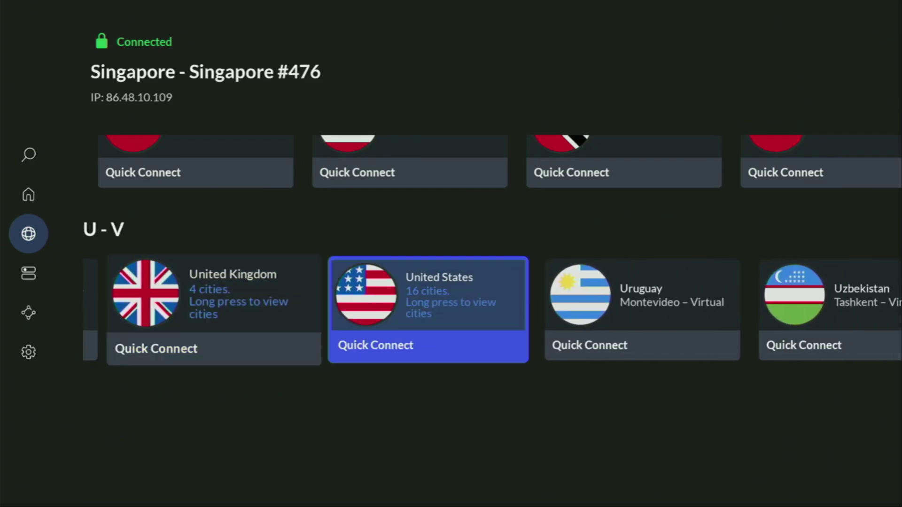
{"action": "key", "text": "Right"}
{"action": "key", "text": "Right"}
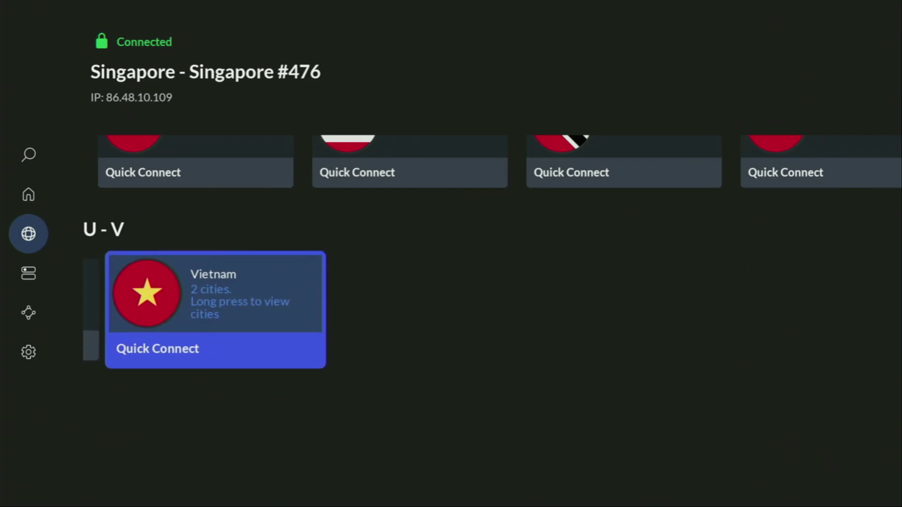
Look back up through the country list from the U - V section to the D - F section.
{"action": "key", "text": "Up"}
{"action": "key", "text": "Up"}
{"action": "key", "text": "Up"}
{"action": "key", "text": "Up"}
{"action": "key", "text": "Up"}
{"action": "key", "text": "Up"}
{"action": "key", "text": "Up"}
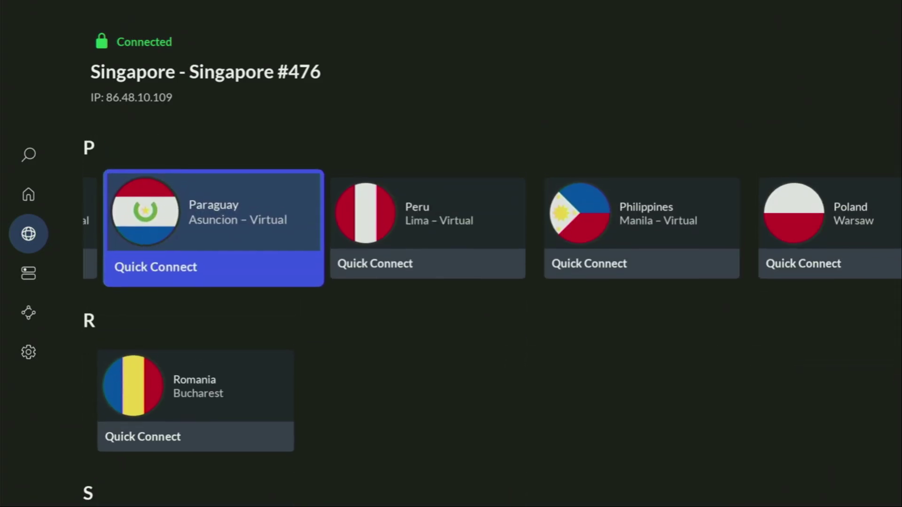
{"action": "key", "text": "Up"}
{"action": "key", "text": "Up"}
{"action": "key", "text": "Up"}
{"action": "key", "text": "Up"}
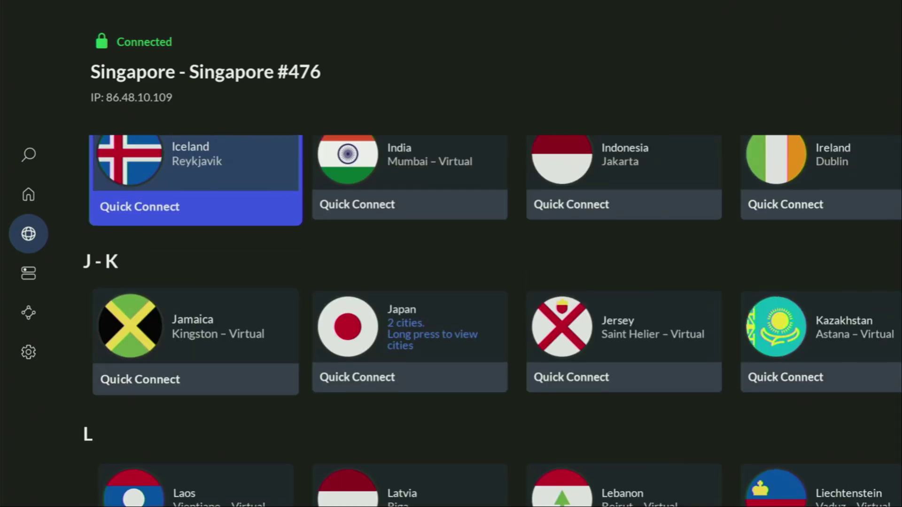
{"action": "key", "text": "Up"}
{"action": "key", "text": "Up"}
{"action": "key", "text": "Up"}
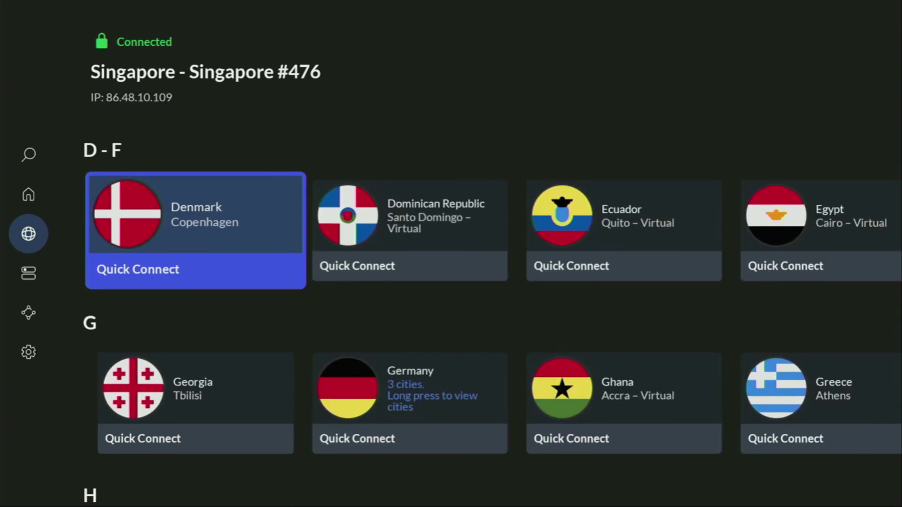
Switch NordVPN to its Home page and look over the suggested servers.
{"action": "key", "text": "Left"}
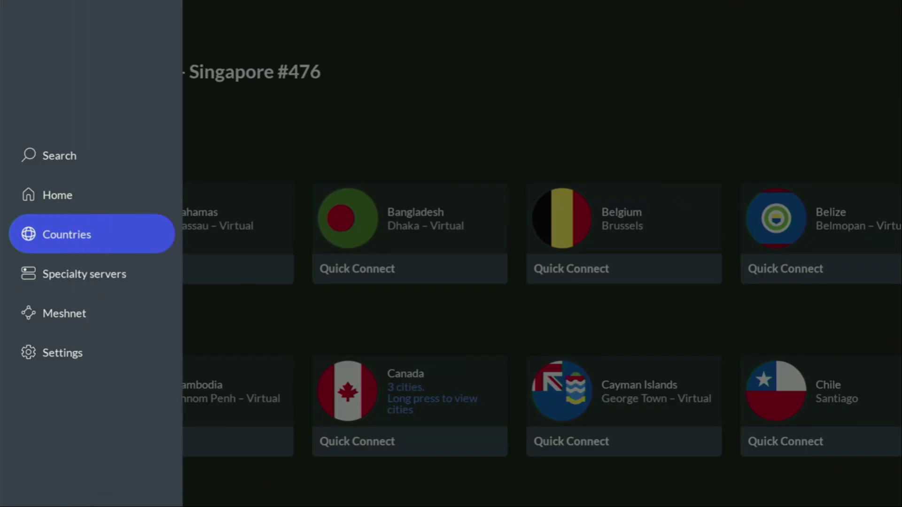
{"action": "key", "text": "Up"}
{"action": "key", "text": "Right"}
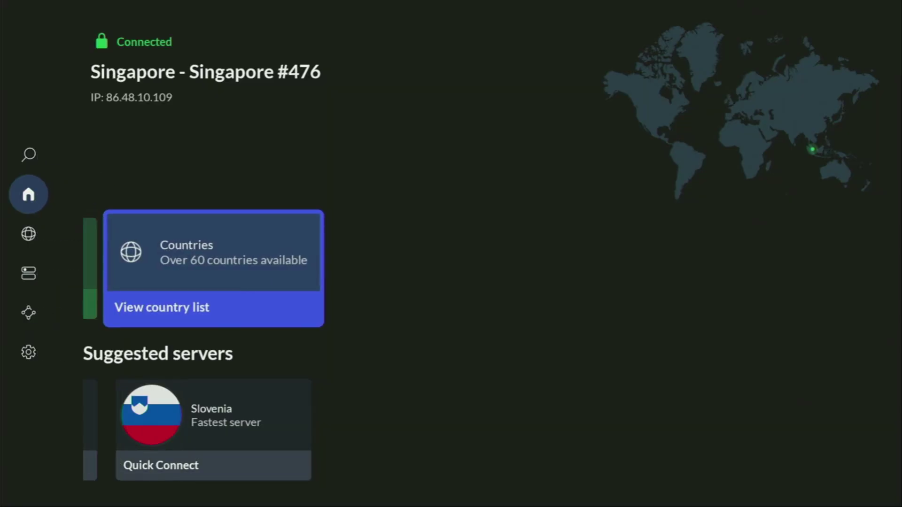
{"action": "key", "text": "Left"}
{"action": "key", "text": "Down"}
{"action": "key", "text": "Left"}
{"action": "key", "text": "Left"}
{"action": "key", "text": "Left"}
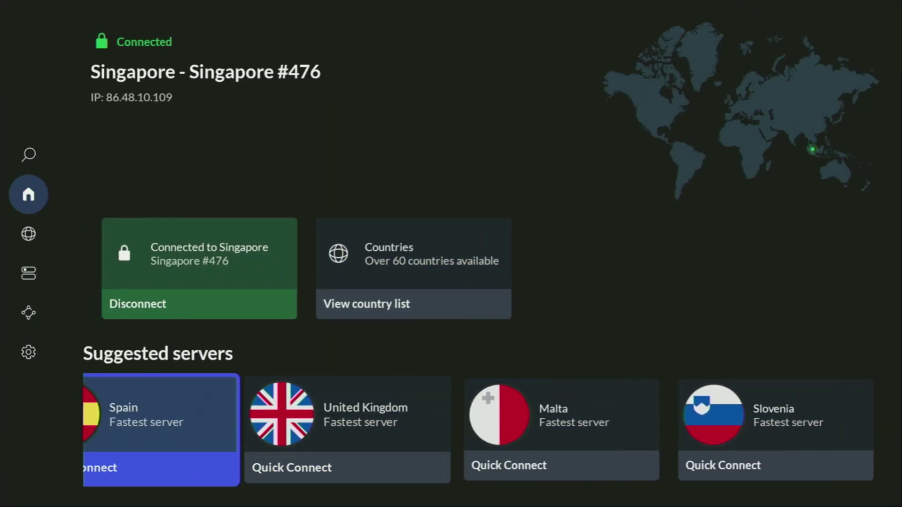
Quick-connect to the suggested Spain server and go to its connection status card.
{"action": "key", "text": "Up"}
{"action": "key", "text": "Right"}
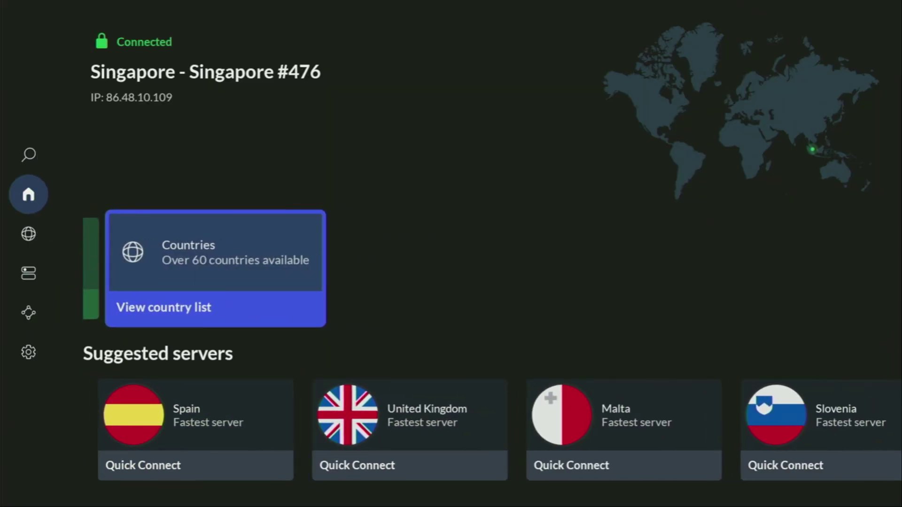
{"action": "key", "text": "Down"}
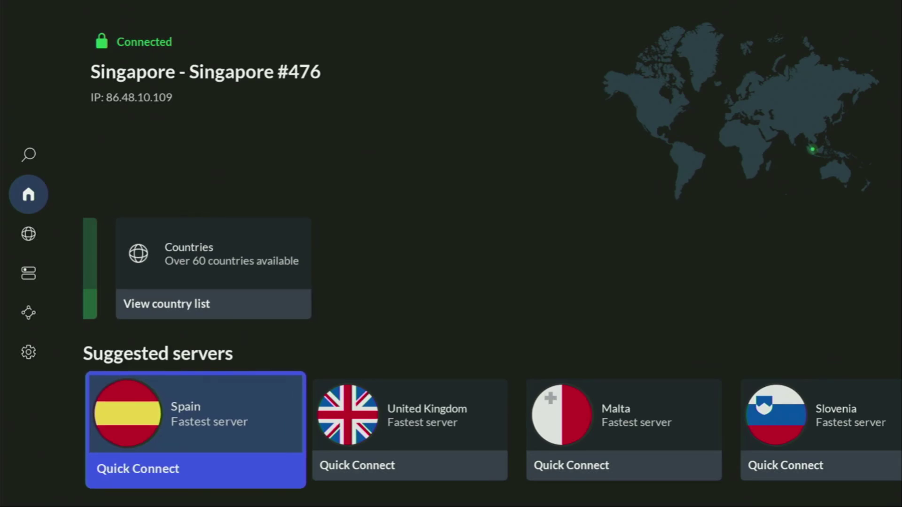
{"action": "key", "text": "Right"}
{"action": "key", "text": "Left"}
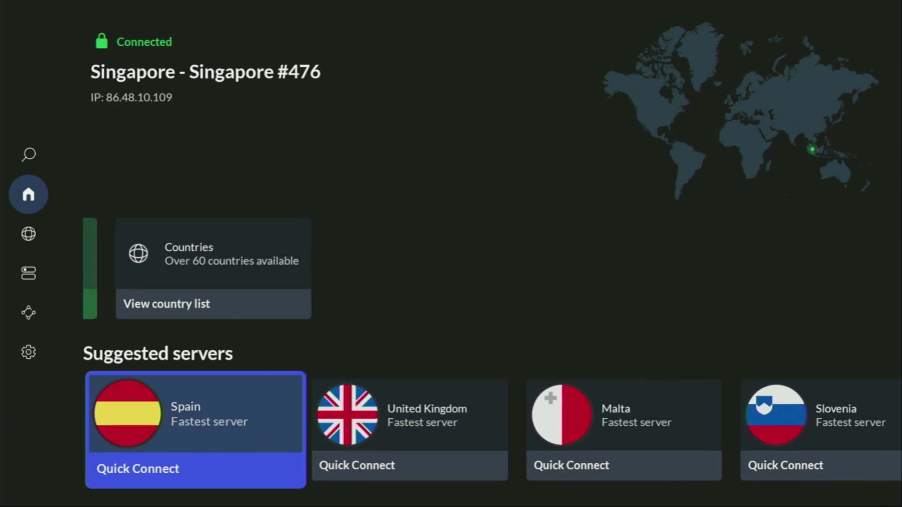
{"action": "key", "text": "Return"}
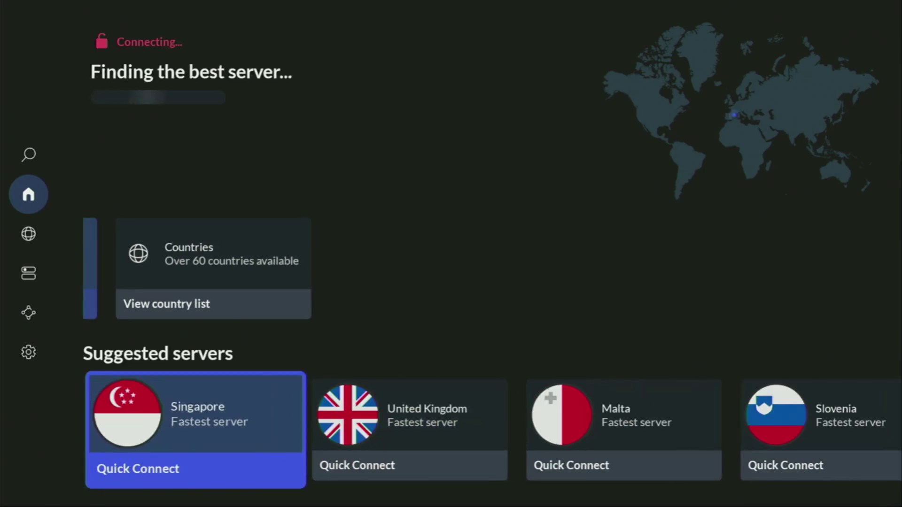
{"action": "key", "text": "Up"}
{"action": "key", "text": "Left"}
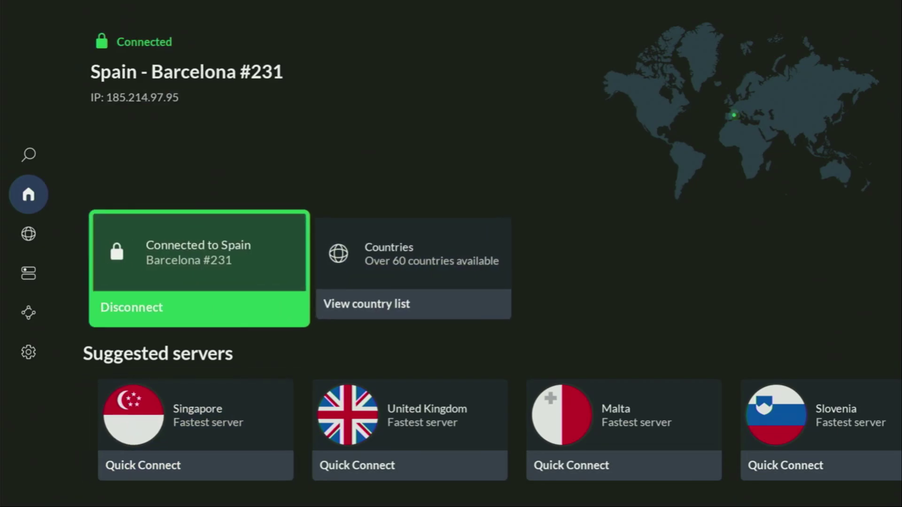
Open the country list from the Home page and look through the popular countries.
{"action": "key", "text": "Right"}
{"action": "key", "text": "Return"}
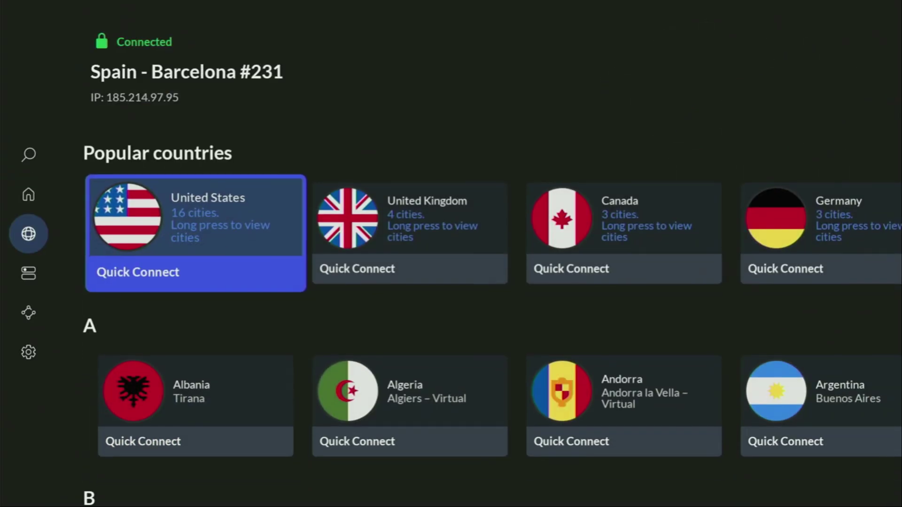
{"action": "key", "text": "Right"}
{"action": "key", "text": "Right"}
{"action": "key", "text": "Right"}
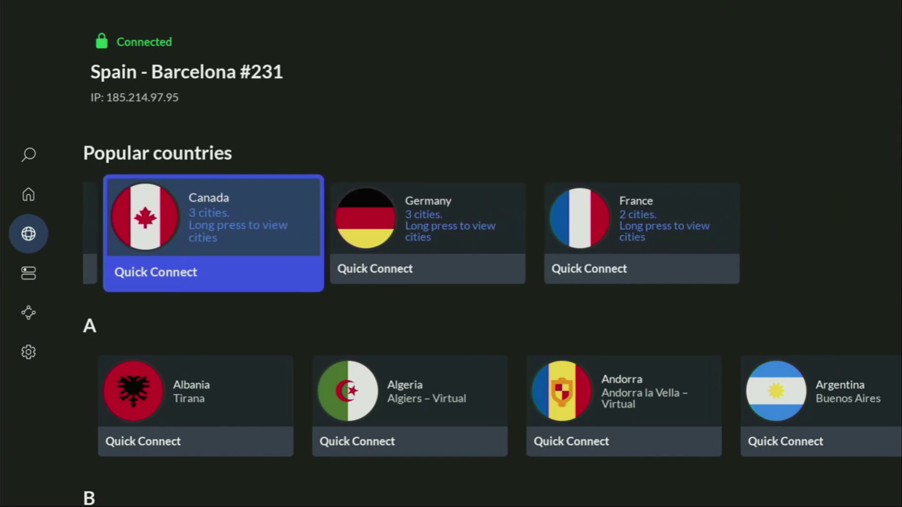
{"action": "key", "text": "Right"}
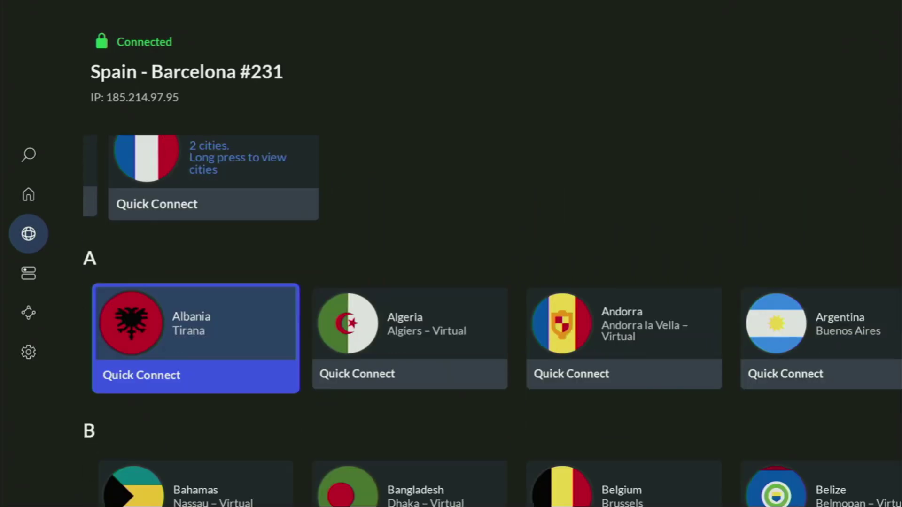
Examine the alphabetical country list from A down past the L section for available server locations.
{"action": "key", "text": "Down"}
{"action": "key", "text": "Down"}
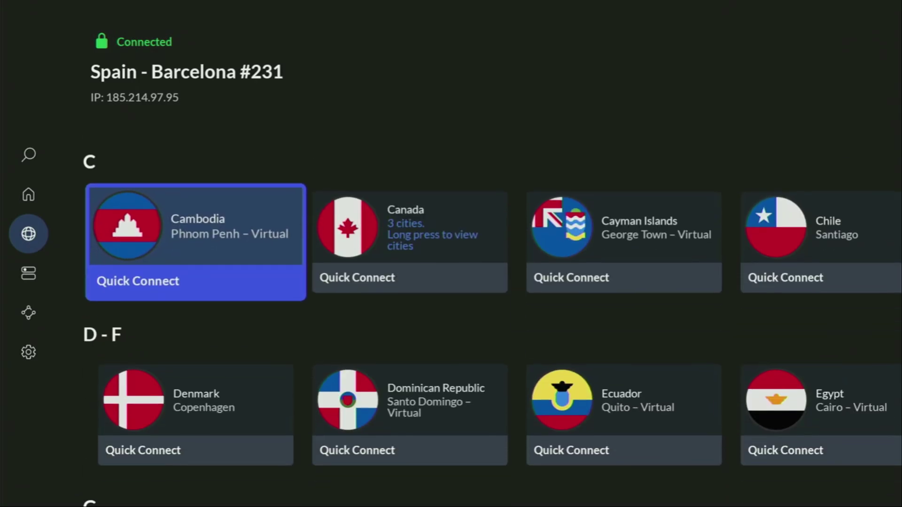
{"action": "key", "text": "Down"}
{"action": "key", "text": "Down"}
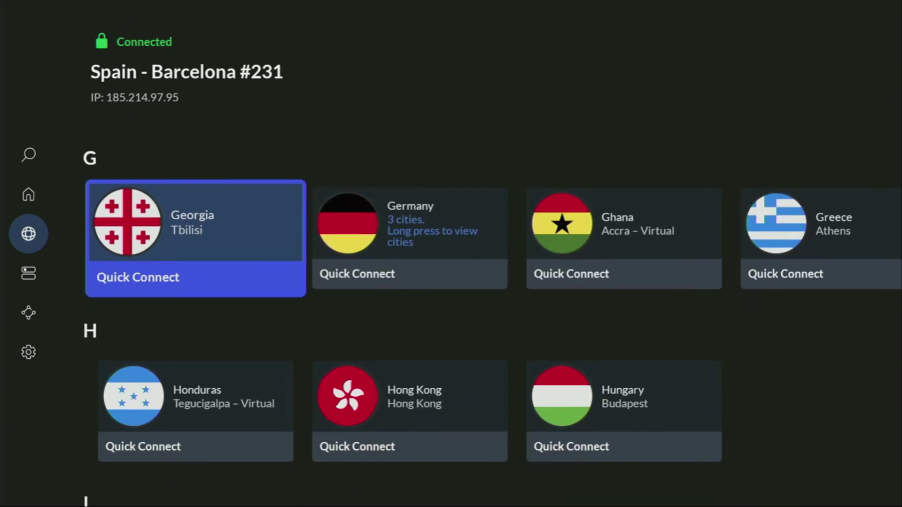
{"action": "key", "text": "Down"}
{"action": "key", "text": "Down"}
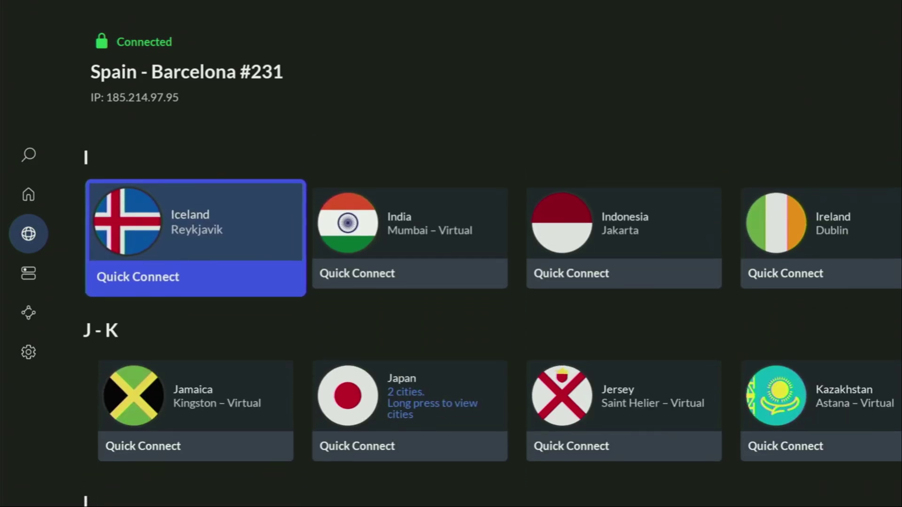
{"action": "key", "text": "Down"}
{"action": "key", "text": "Down"}
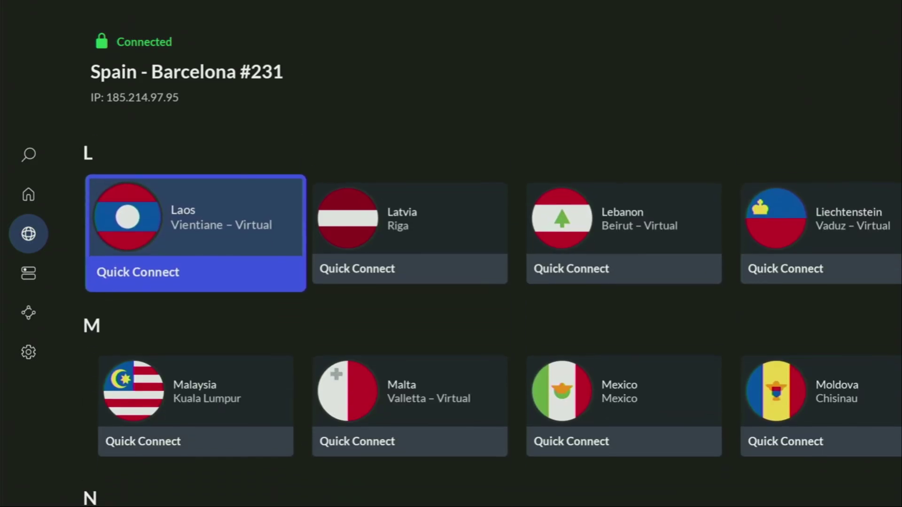
{"action": "key", "text": "Down"}
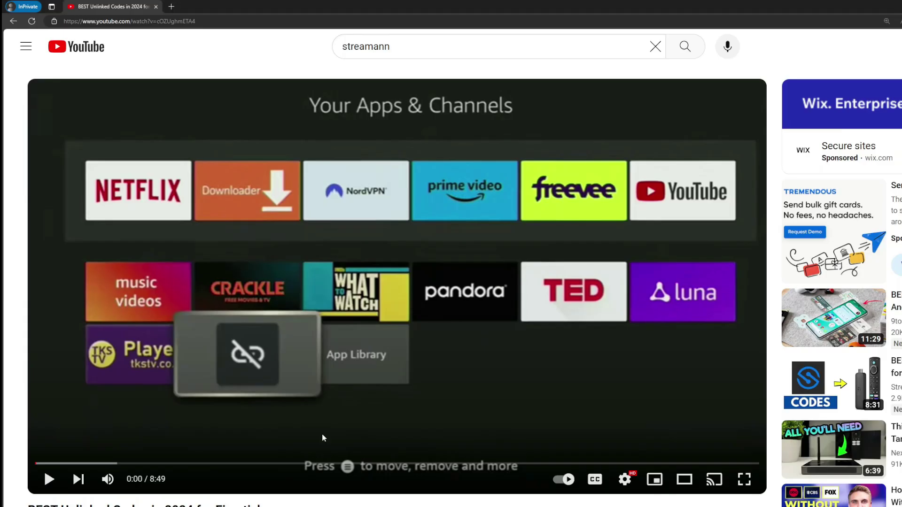
Switch to the browser and expand the description of the YouTube video BEST Unlinked Codes in 2024 for Firesticks.
{"action": "scroll", "coordinate": [324, 422], "scroll_direction": "down", "scroll_amount": 5}
{"action": "scroll", "coordinate": [327, 408], "scroll_direction": "down", "scroll_amount": 1}
{"action": "left_click", "coordinate": [343, 281]}
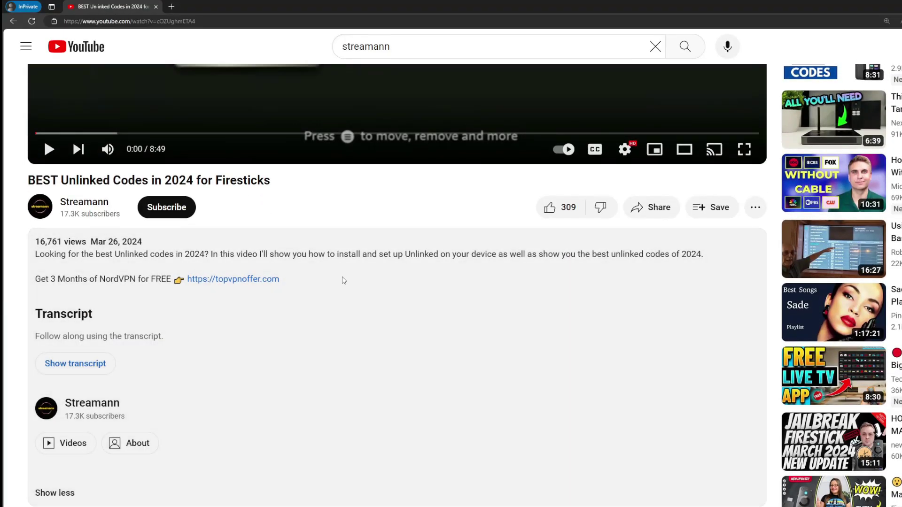
{"action": "scroll", "coordinate": [268, 289], "scroll_direction": "down", "scroll_amount": 4}
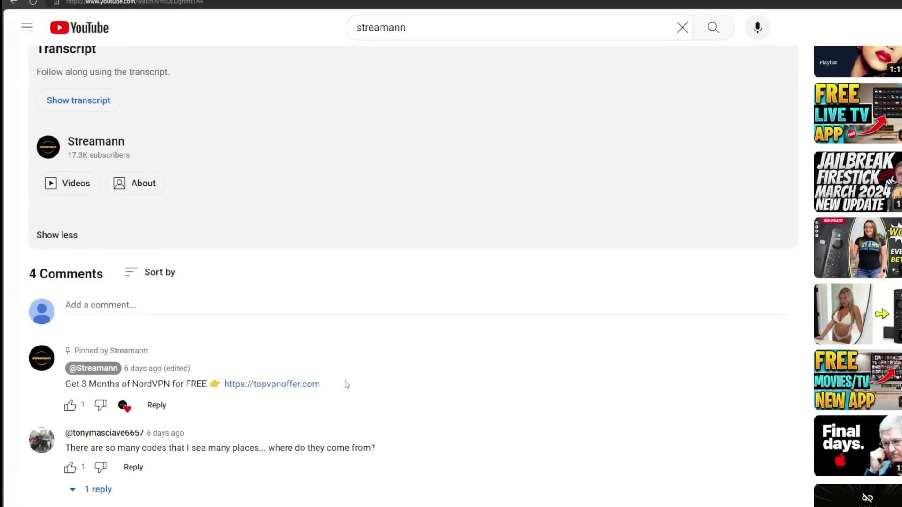
{"action": "left_click_drag", "start_coordinate": [346, 385], "coordinate": [224, 384]}
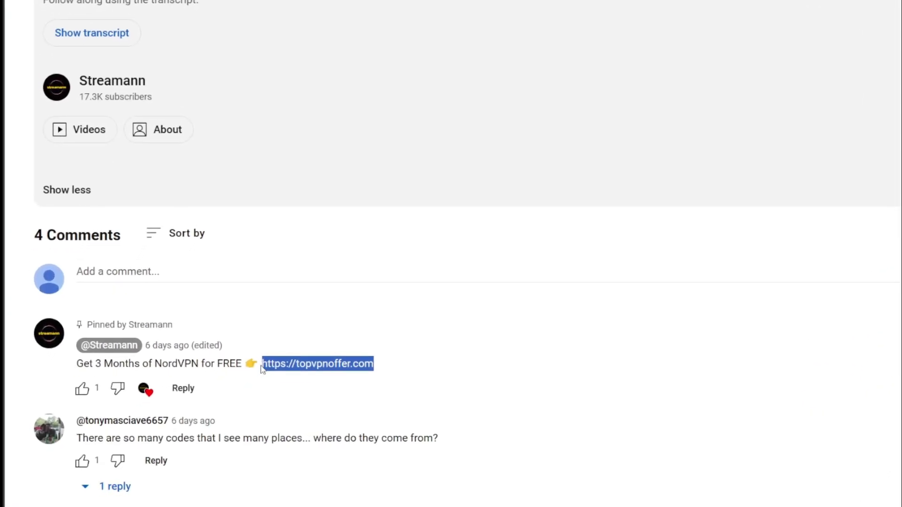
{"action": "left_click", "coordinate": [356, 357]}
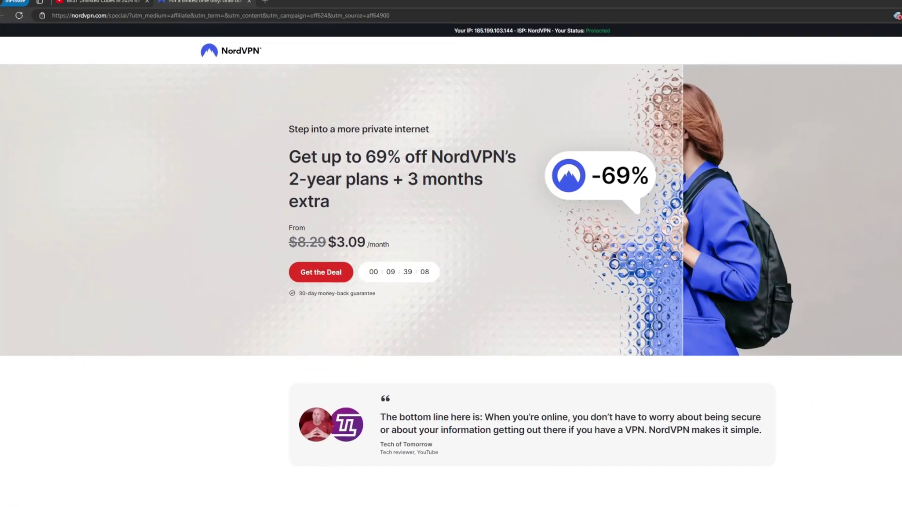
{"action": "double_click", "coordinate": [412, 178]}
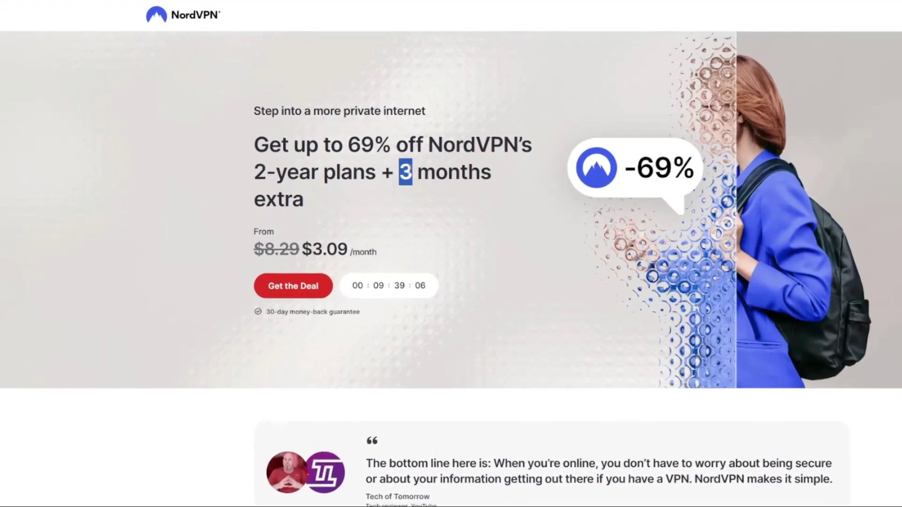
{"action": "left_click_drag", "start_coordinate": [413, 178], "coordinate": [483, 197]}
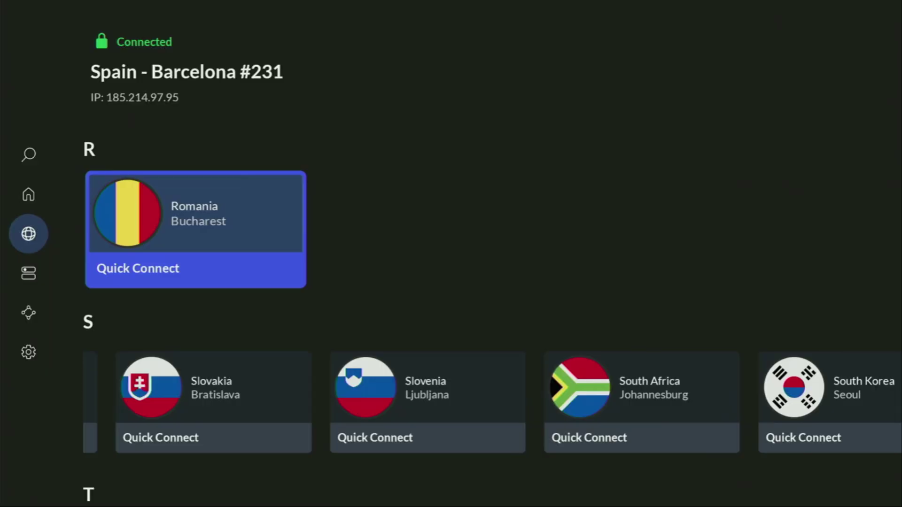
Examine the rest of the alphabetical country list in the N, P, R, S and U - V sections for available server locations.
{"action": "key", "text": "Up"}
{"action": "key", "text": "Right"}
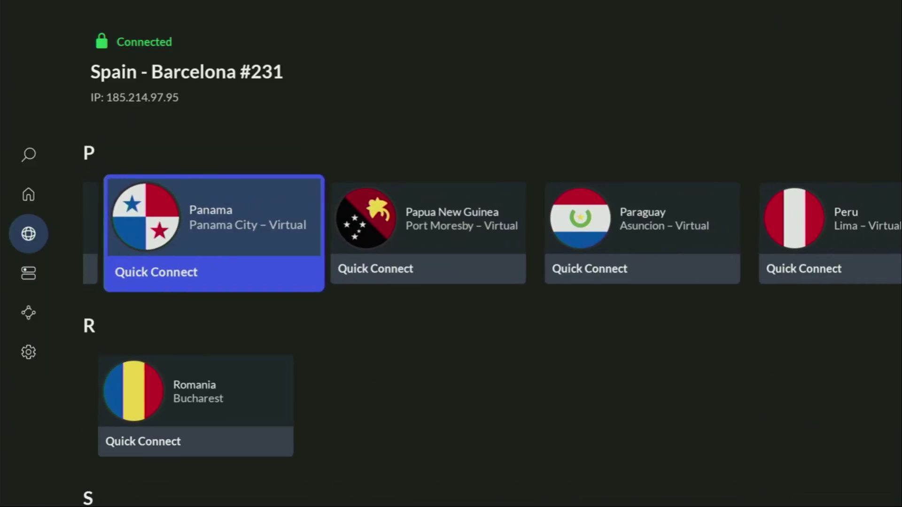
{"action": "key", "text": "Right"}
{"action": "key", "text": "Up"}
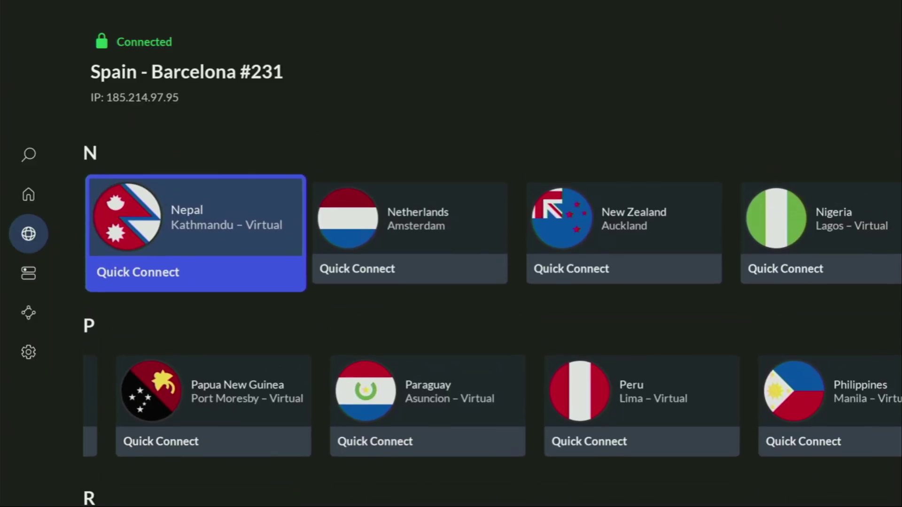
{"action": "key", "text": "Right"}
{"action": "key", "text": "Right"}
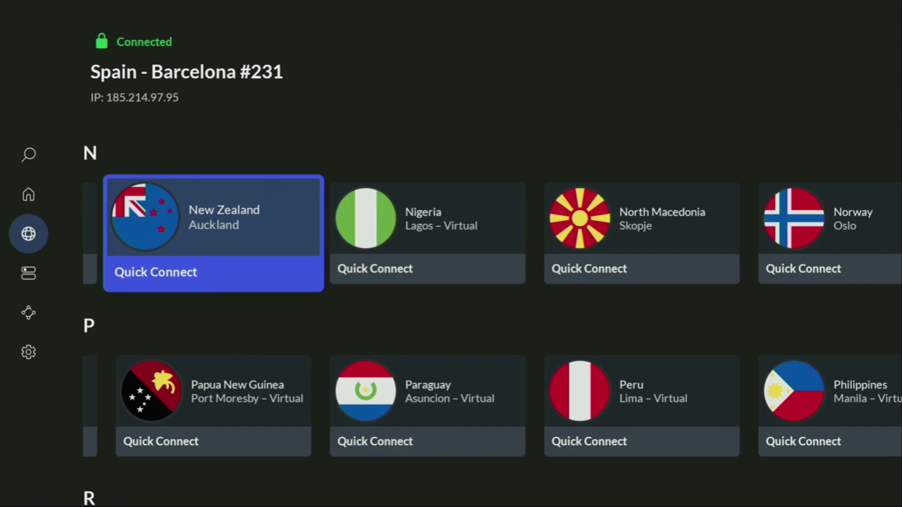
{"action": "key", "text": "Right"}
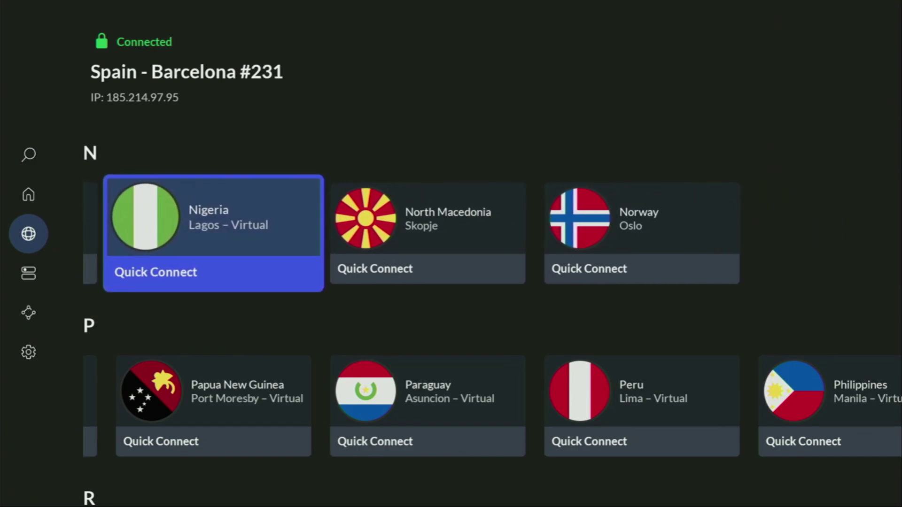
{"action": "key", "text": "Right"}
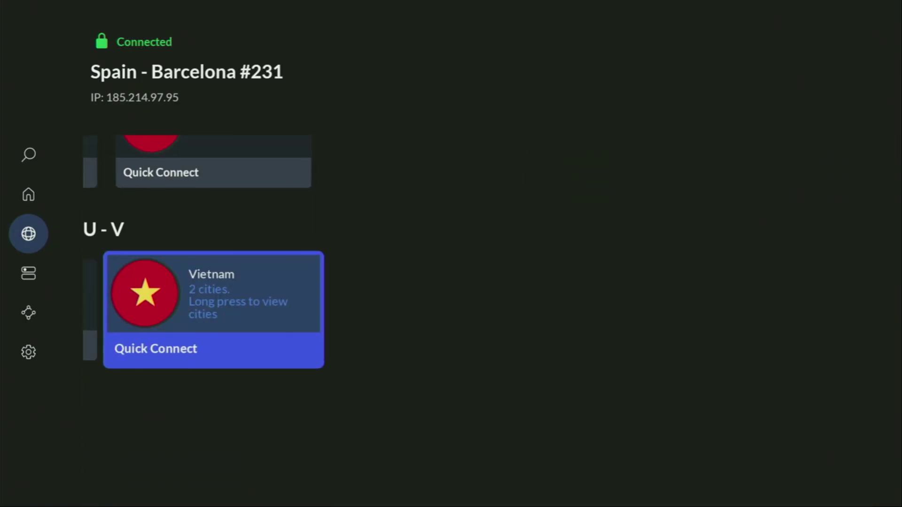
Return to the Fire TV home screen and launch the Downloader app.
{"action": "key", "text": "Home"}
{"action": "key", "text": "Right"}
{"action": "key", "text": "Right"}
{"action": "key", "text": "Right"}
{"action": "key", "text": "Right"}
{"action": "key", "text": "Right"}
{"action": "key", "text": "Right"}
{"action": "key", "text": "Right"}
{"action": "key", "text": "Right"}
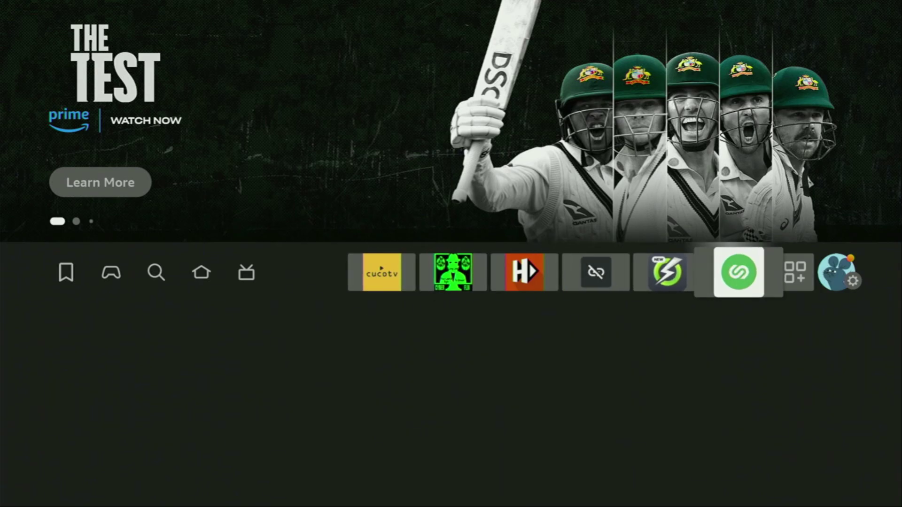
{"action": "key", "text": "Right"}
{"action": "key", "text": "Return"}
{"action": "key", "text": "Down"}
{"action": "key", "text": "Down"}
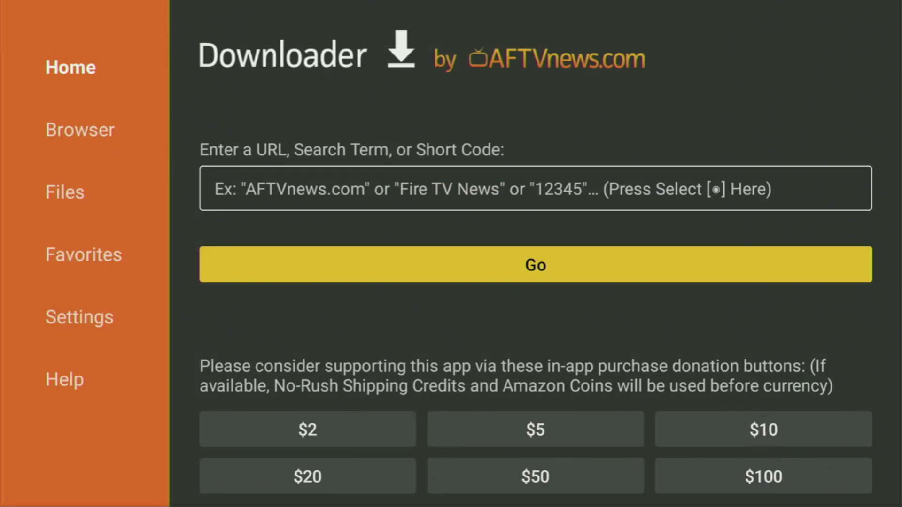
Enter the short code 28907 in the URL, search term or short code field on Downloader's Home page.
{"action": "key", "text": "Left"}
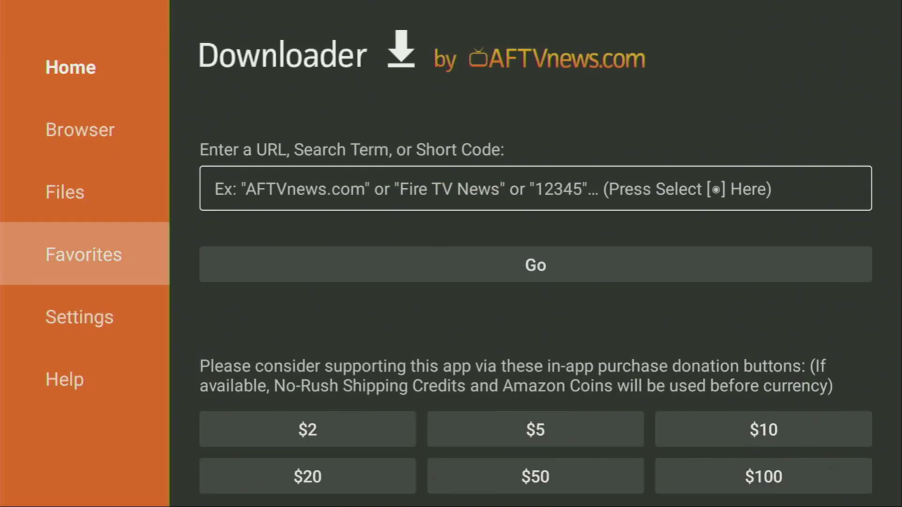
{"action": "key", "text": "Up"}
{"action": "key", "text": "Up"}
{"action": "key", "text": "Up"}
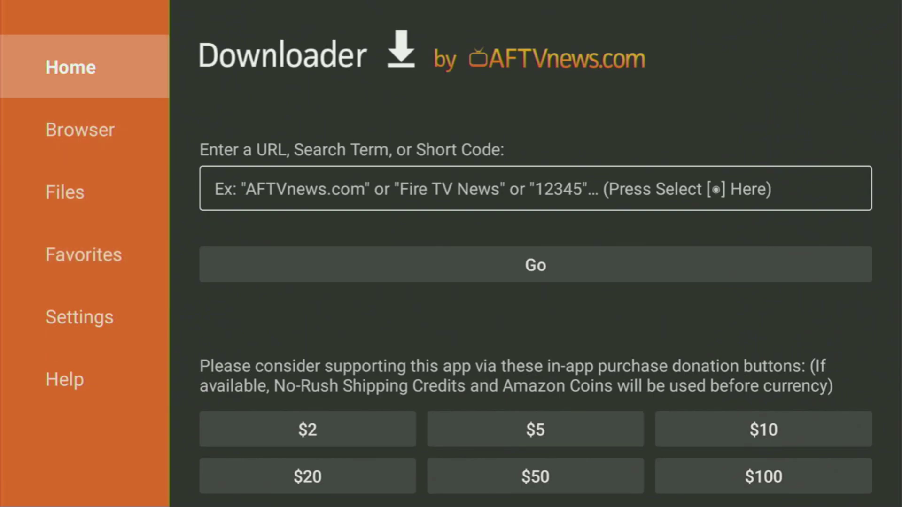
{"action": "key", "text": "Down"}
{"action": "key", "text": "Up"}
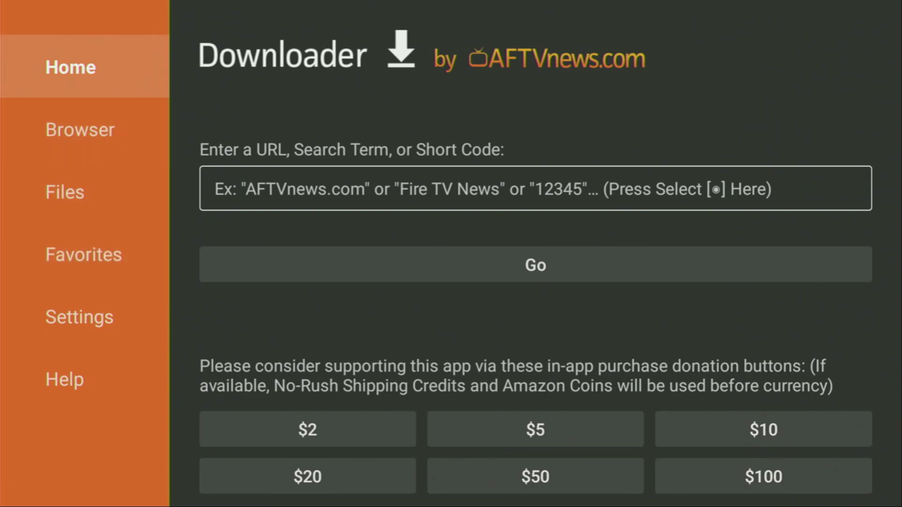
{"action": "key", "text": "Right"}
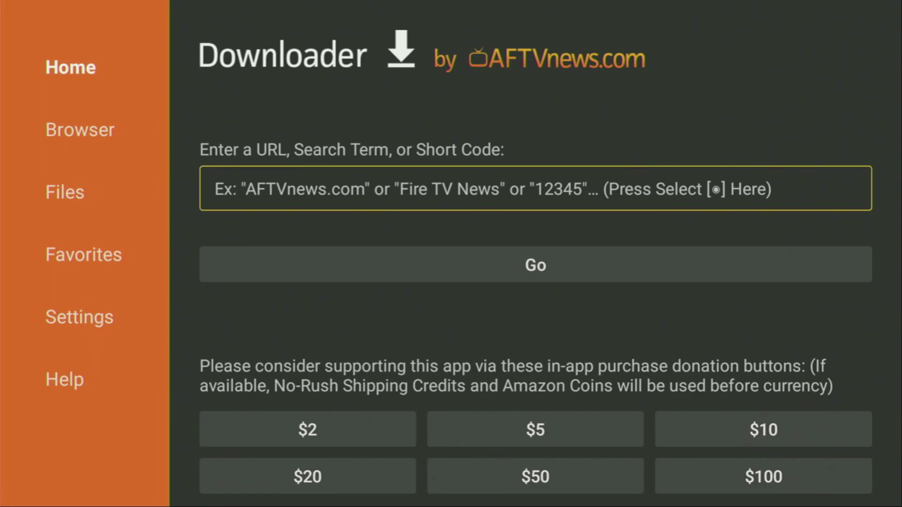
{"action": "key", "text": "Return"}
{"action": "key", "text": "Up"}
{"action": "key", "text": "Right"}
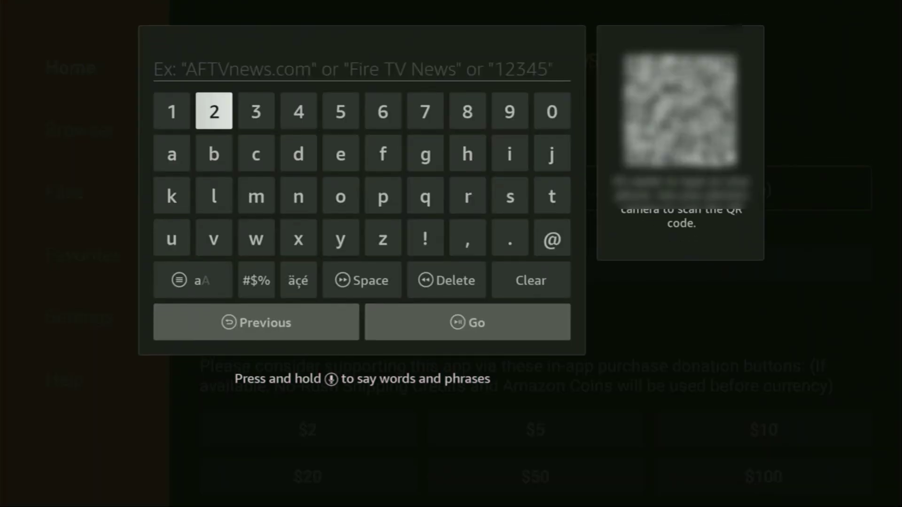
{"action": "key", "text": "Left"}
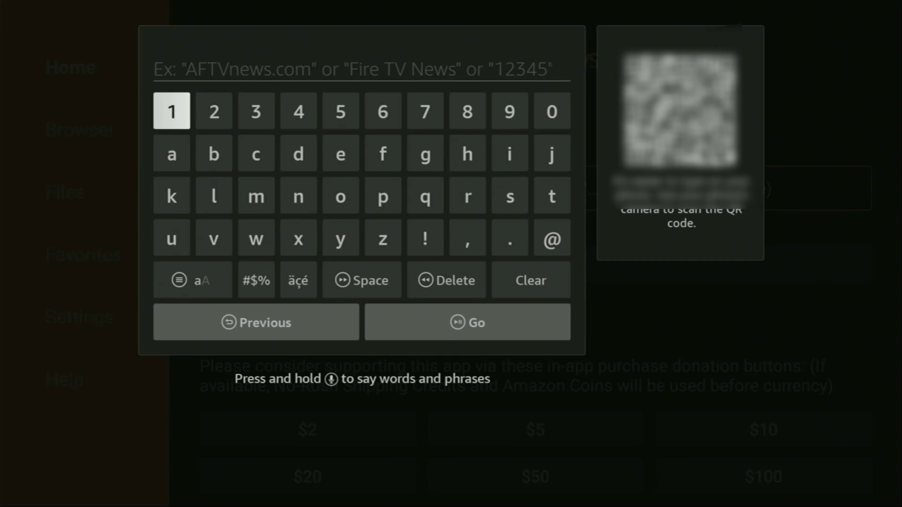
{"action": "key", "text": "Right"}
{"action": "key", "text": "Return"}
{"action": "key", "text": "Left"}
{"action": "key", "text": "Left"}
{"action": "key", "text": "Left"}
{"action": "key", "text": "Left"}
{"action": "key", "text": "Return"}
{"action": "key", "text": "Right"}
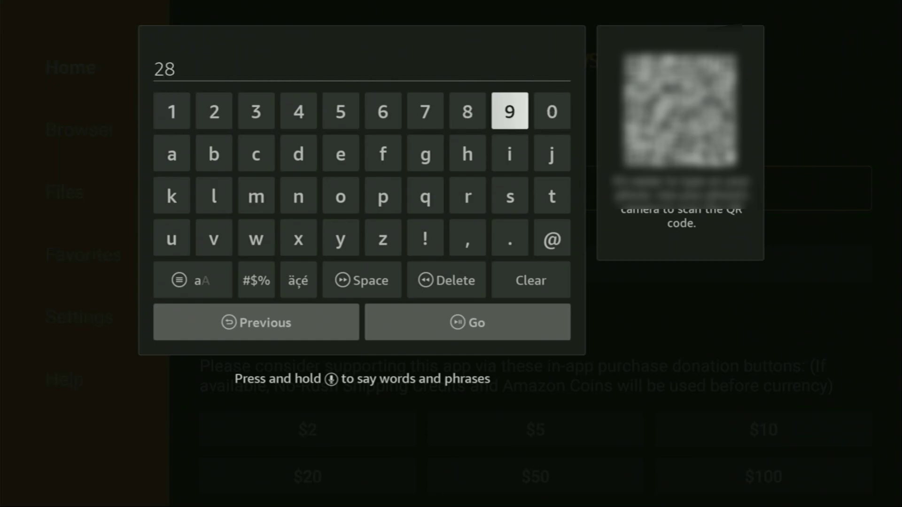
{"action": "key", "text": "Return"}
{"action": "key", "text": "Right"}
{"action": "key", "text": "Return"}
{"action": "key", "text": "Left"}
{"action": "key", "text": "Left"}
{"action": "key", "text": "Left"}
{"action": "key", "text": "Return"}
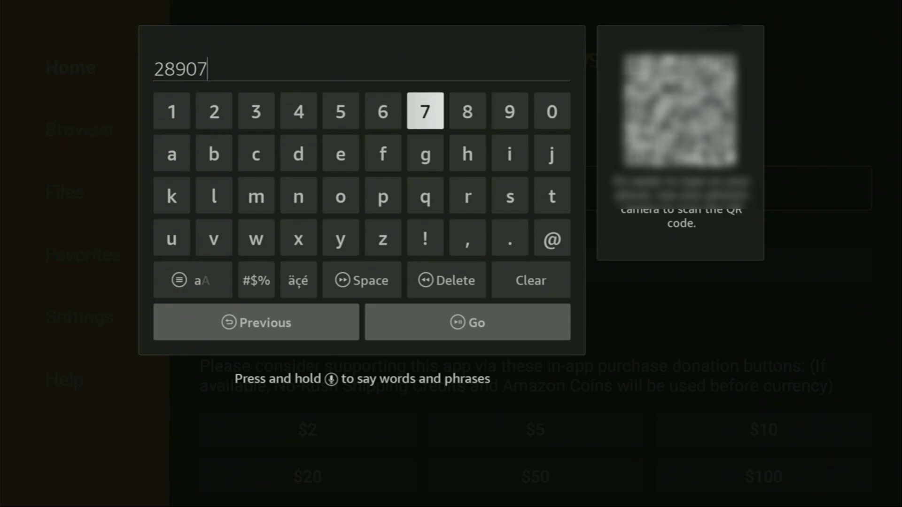
Submit the entered short code to load the linked downloads page.
{"action": "key", "text": "Down"}
{"action": "key", "text": "Down"}
{"action": "key", "text": "Down"}
{"action": "key", "text": "Down"}
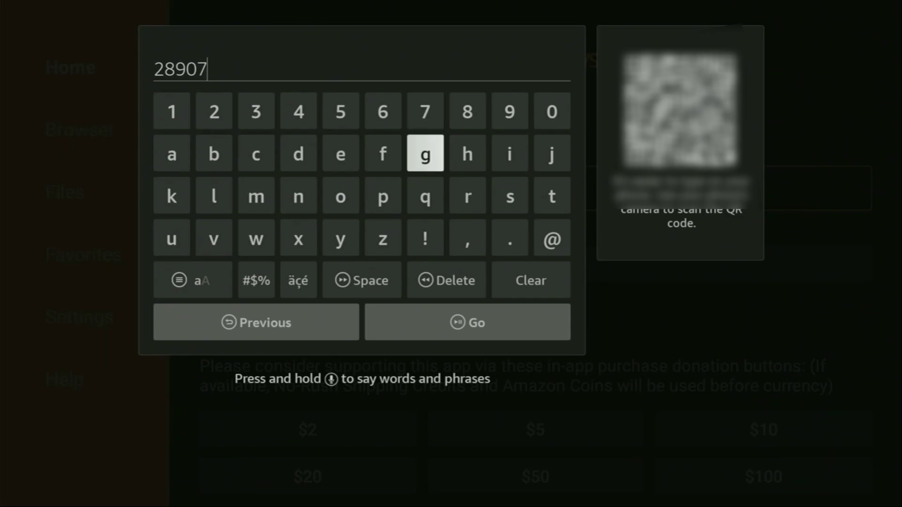
{"action": "key", "text": "Left"}
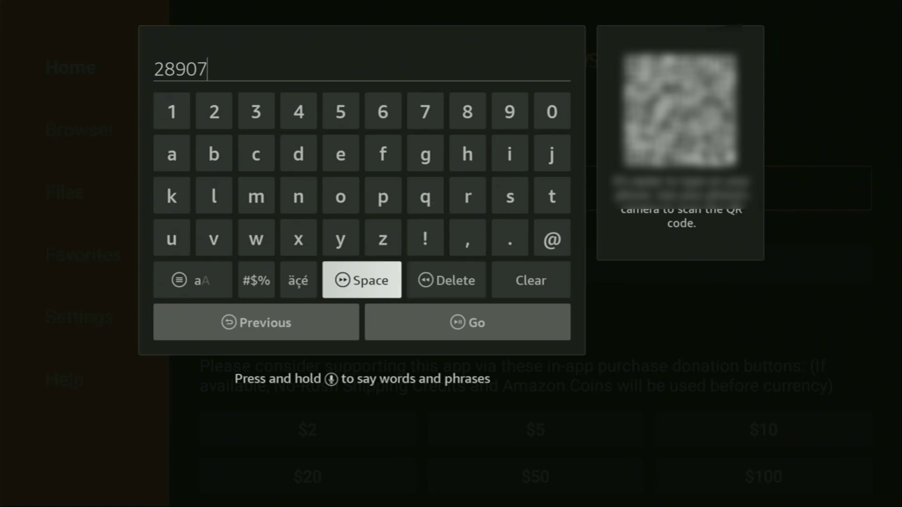
{"action": "key", "text": "Left"}
{"action": "key", "text": "Left"}
{"action": "key", "text": "Left"}
{"action": "key", "text": "Left"}
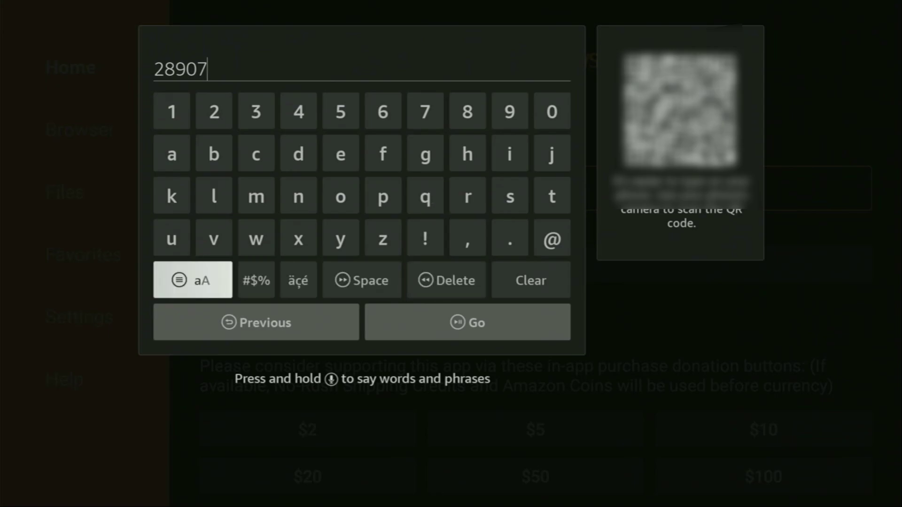
{"action": "key", "text": "Up"}
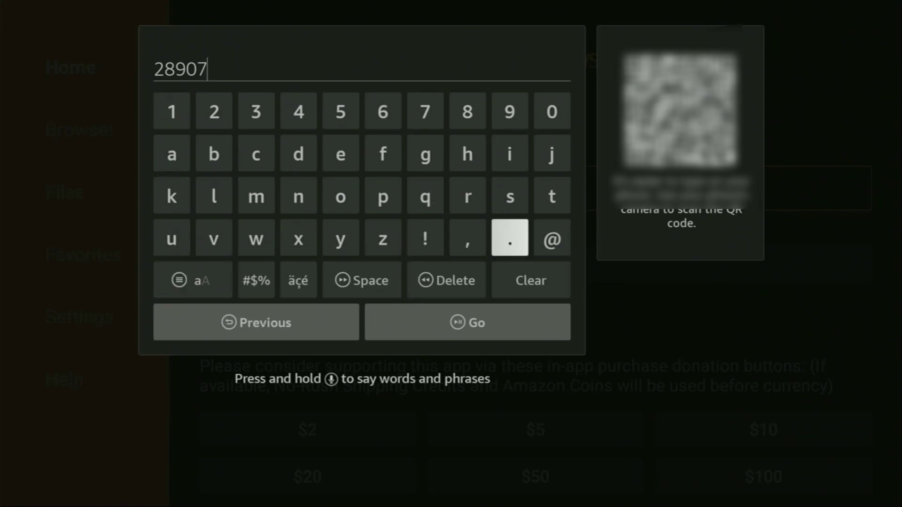
{"action": "key", "text": "Down"}
{"action": "key", "text": "Down"}
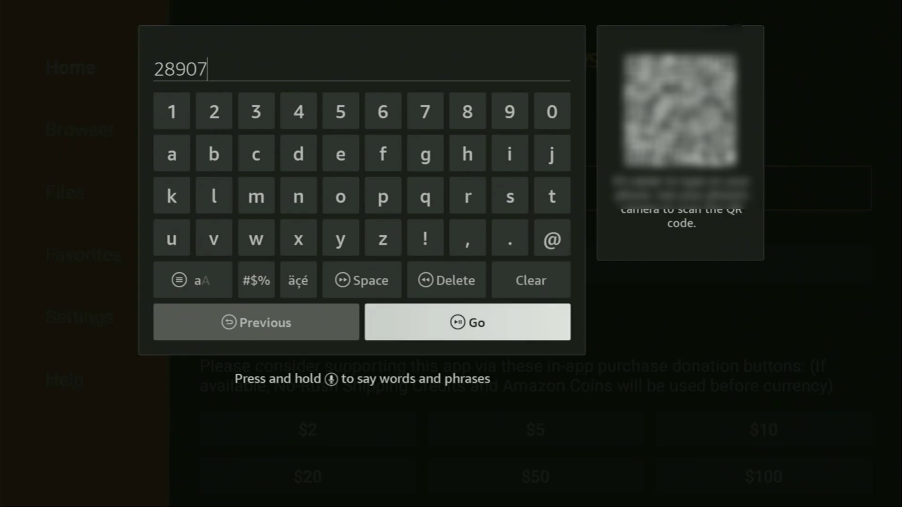
{"action": "key", "text": "Return"}
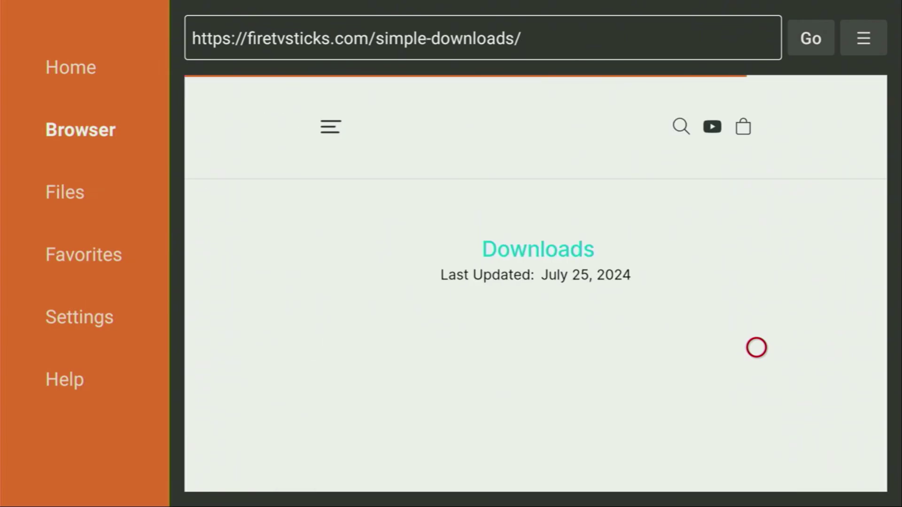
Go to the IPTV Players category on the downloads page and look through its list of apps.
{"action": "scroll", "coordinate": [756, 475], "scroll_direction": "down", "scroll_amount": 10}
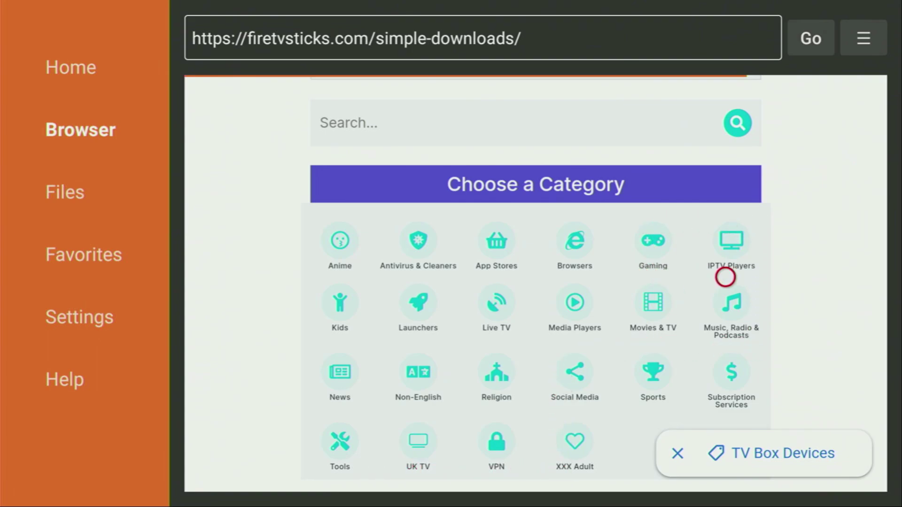
{"action": "left_click", "coordinate": [726, 253]}
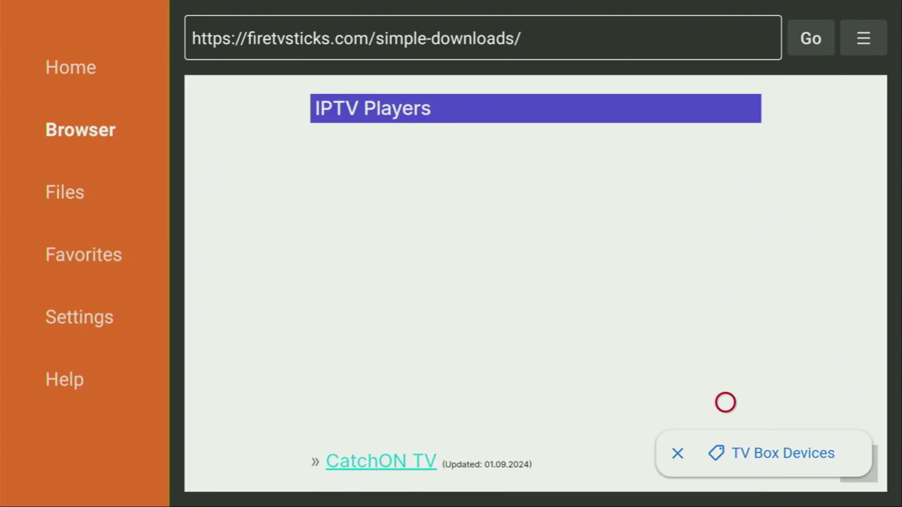
{"action": "scroll", "coordinate": [506, 473], "scroll_direction": "down", "scroll_amount": 1}
{"action": "scroll", "coordinate": [506, 473], "scroll_direction": "down", "scroll_amount": 8}
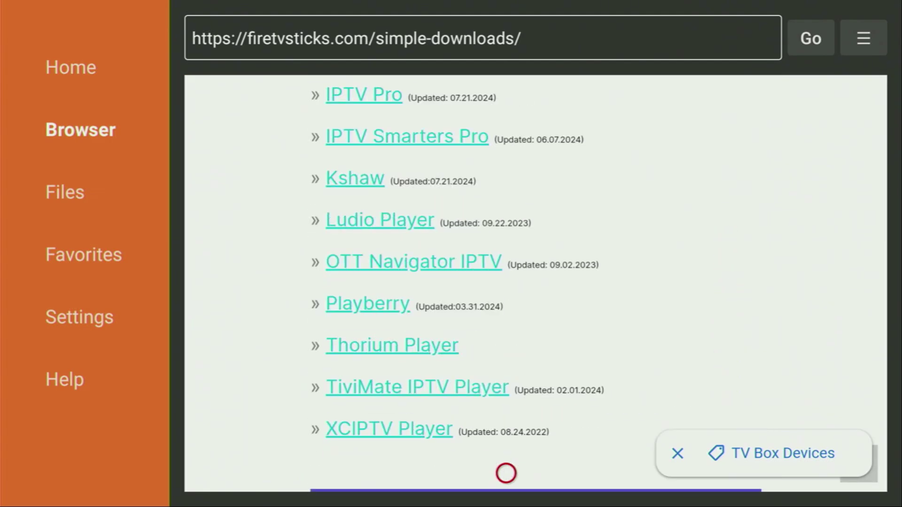
{"action": "scroll", "coordinate": [506, 473], "scroll_direction": "down", "scroll_amount": 4}
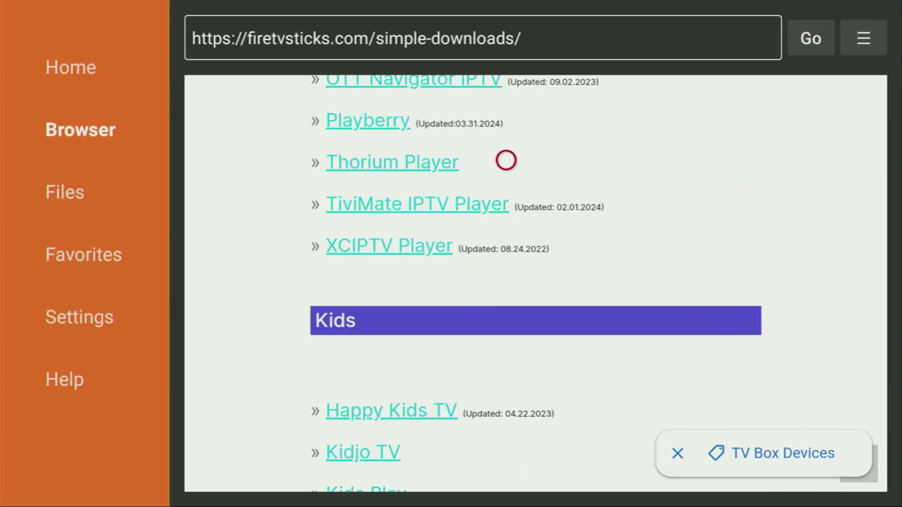
{"action": "scroll", "coordinate": [412, 93], "scroll_direction": "up", "scroll_amount": 10}
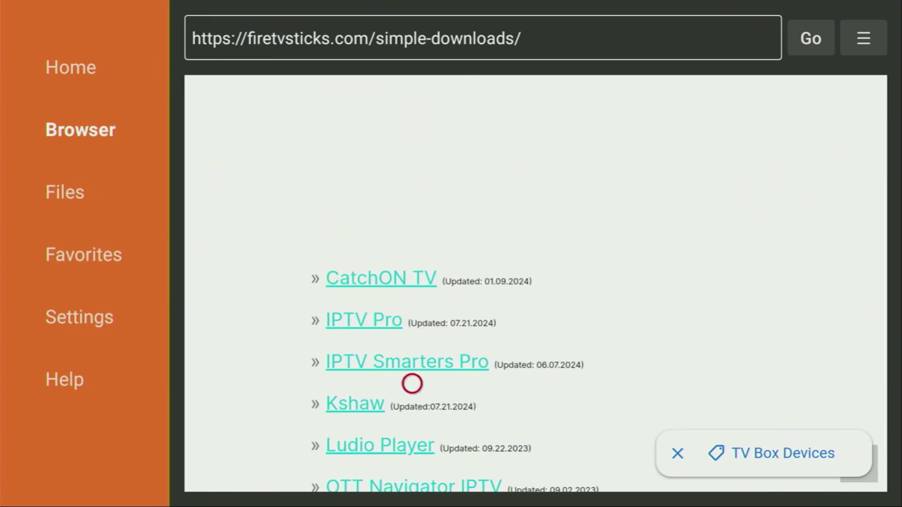
{"action": "scroll", "coordinate": [412, 472], "scroll_direction": "down", "scroll_amount": 7}
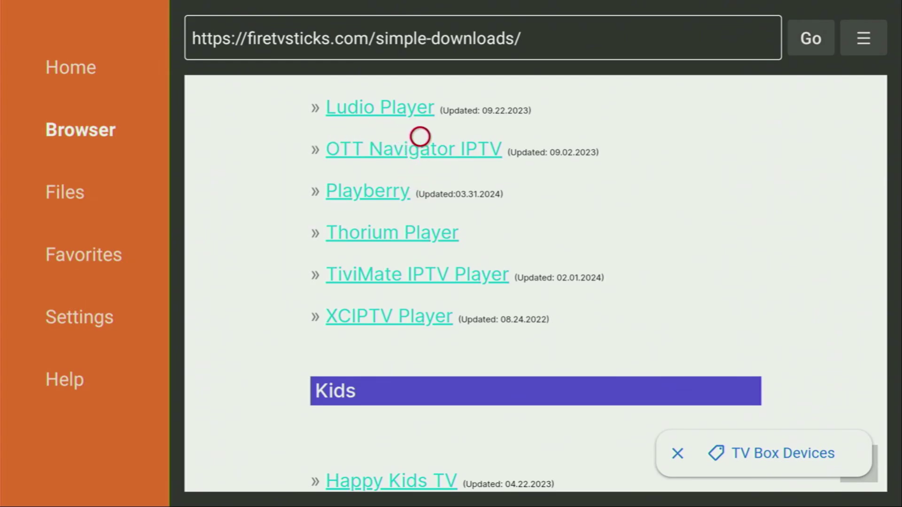
Open the OTT Navigator IPTV page and download its 32-BIT (Fire/Android TV) version.
{"action": "left_click", "coordinate": [482, 136]}
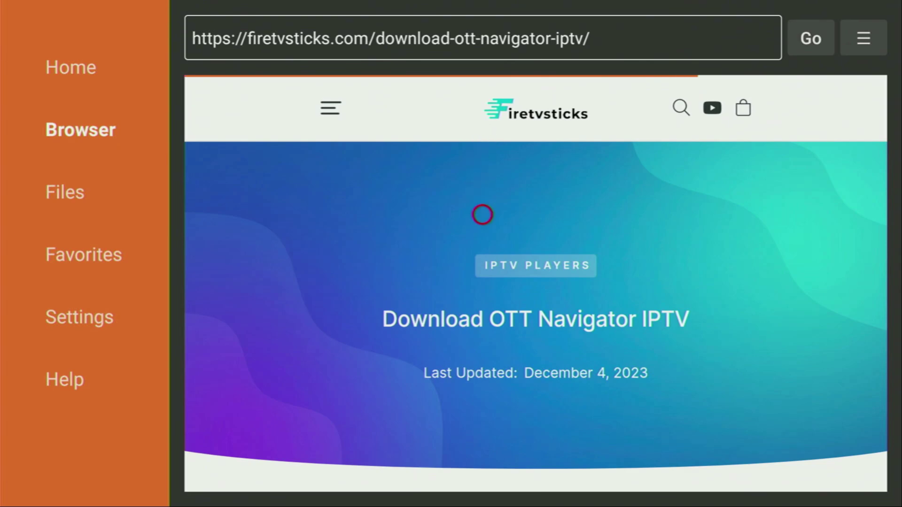
{"action": "scroll", "coordinate": [483, 473], "scroll_direction": "down", "scroll_amount": 10}
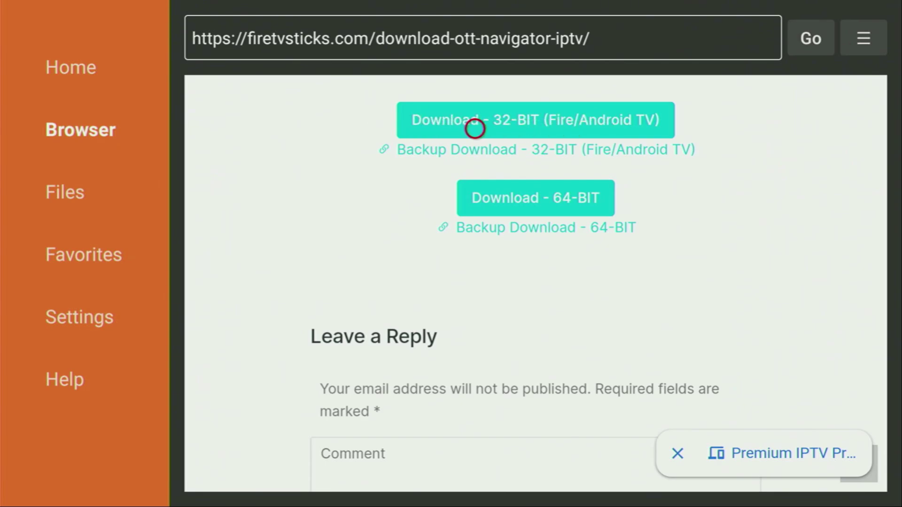
{"action": "left_click", "coordinate": [475, 128]}
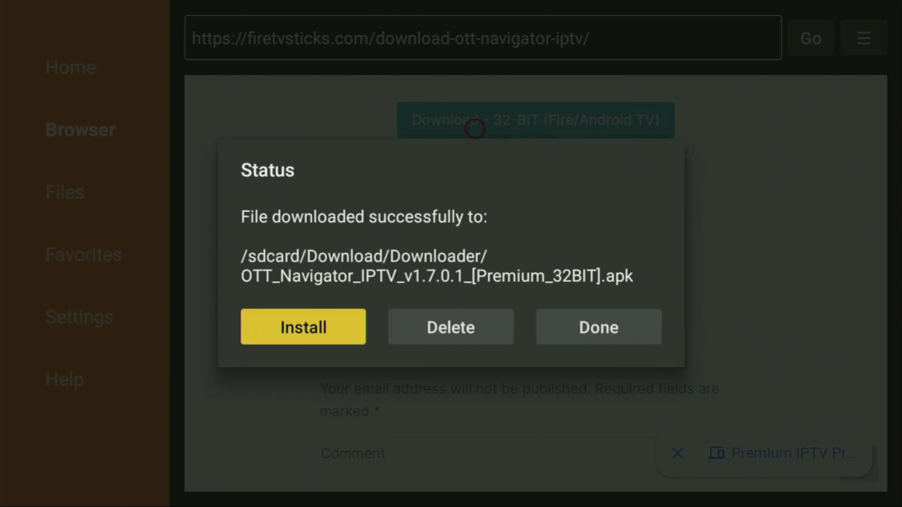
Install OTT Navigator from the downloaded file without opening it, and delete the OTT_Navigator_IPTV_v1.7.0.1_[Premium_32BIT].apk installer.
{"action": "key", "text": "Return"}
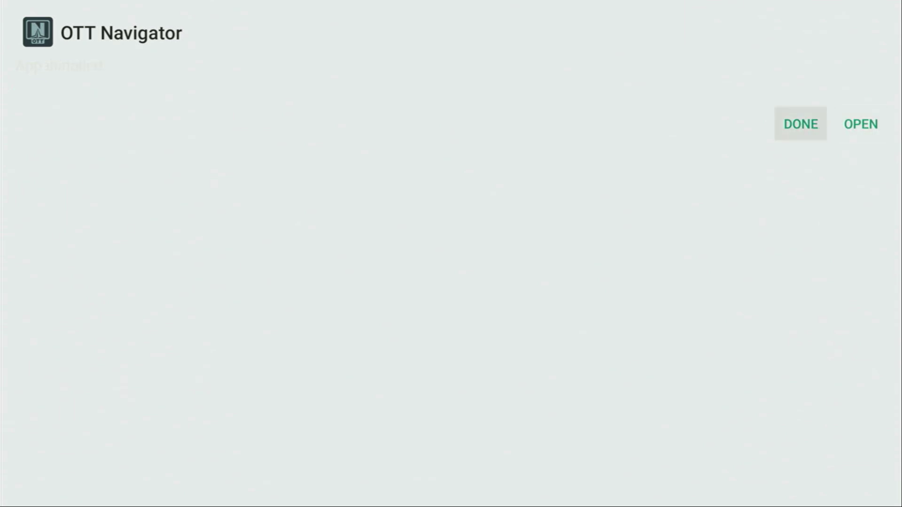
{"action": "key", "text": "Return"}
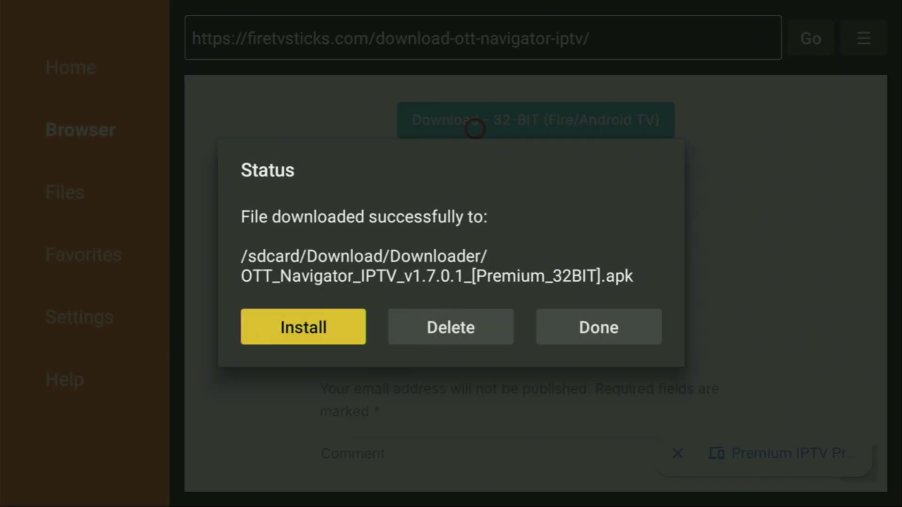
{"action": "key", "text": "Right"}
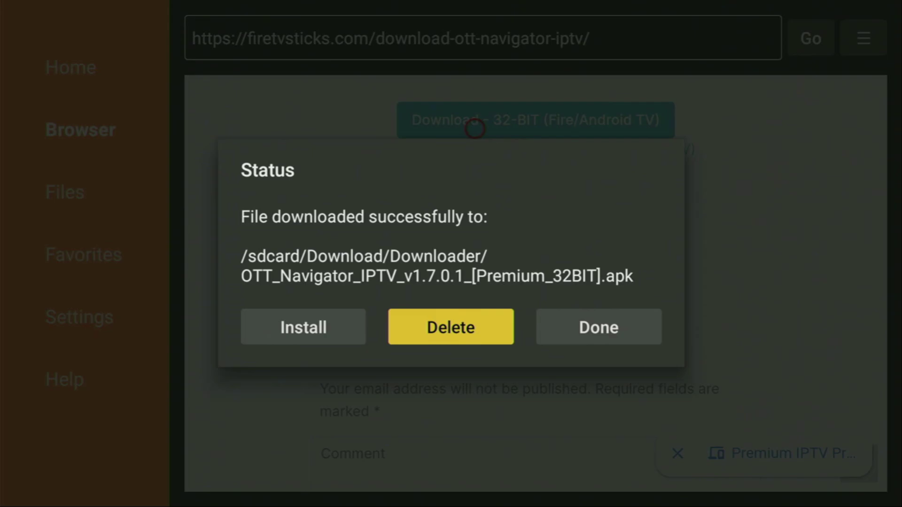
{"action": "key", "text": "Return"}
{"action": "key", "text": "Left"}
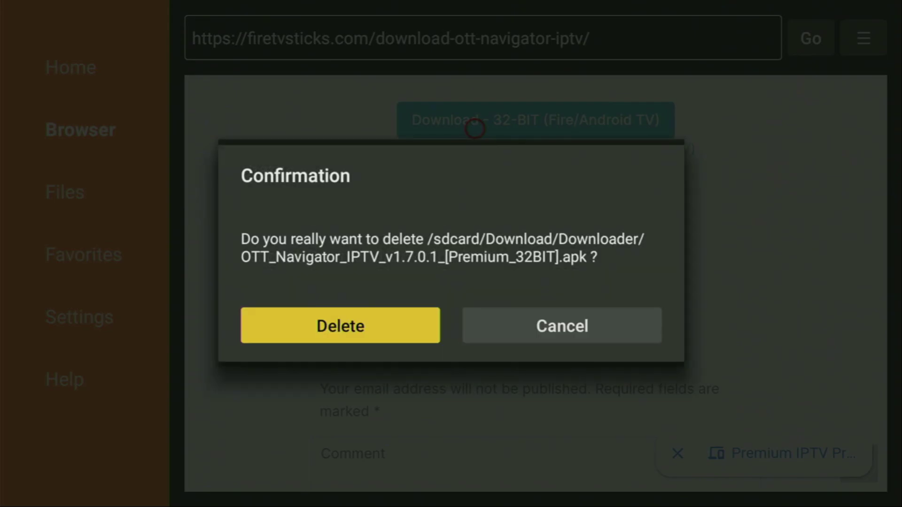
{"action": "key", "text": "Return"}
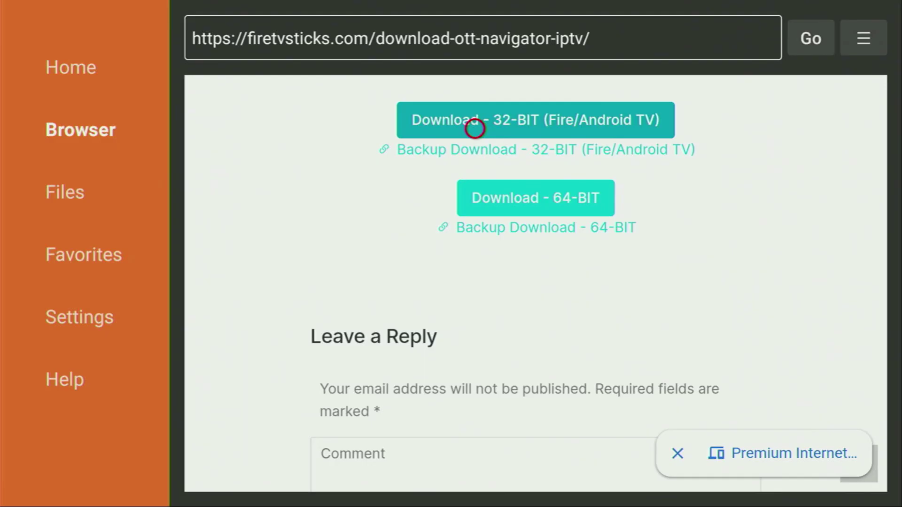
Move the OTT Navigator app to the front of Your Apps & Channels on the Fire TV.
{"action": "key", "text": "Home"}
{"action": "key", "text": "Right"}
{"action": "key", "text": "Right"}
{"action": "key", "text": "Right"}
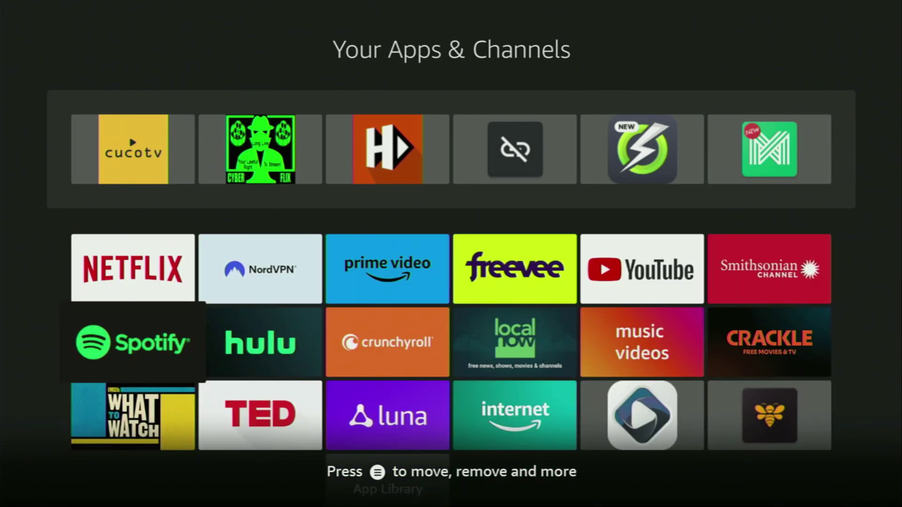
{"action": "key", "text": "Down"}
{"action": "key", "text": "Right"}
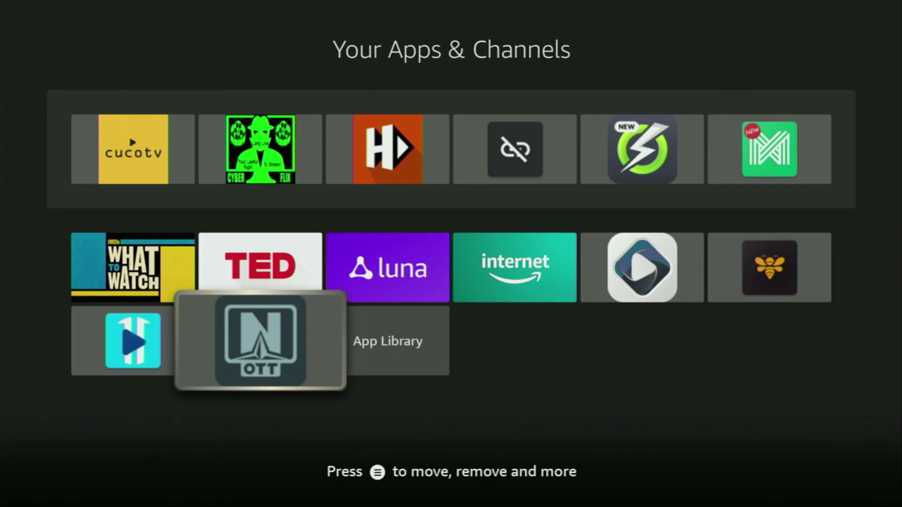
{"action": "key", "text": "Menu"}
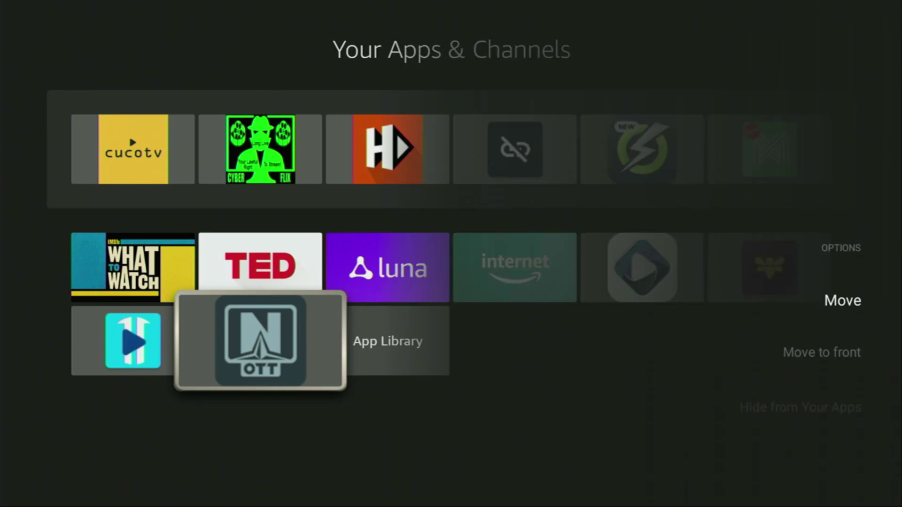
{"action": "key", "text": "Down"}
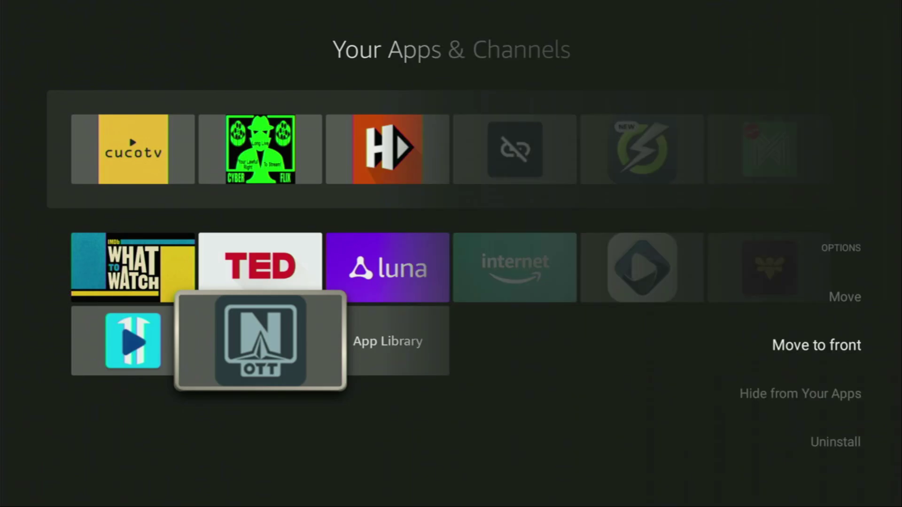
{"action": "key", "text": "Return"}
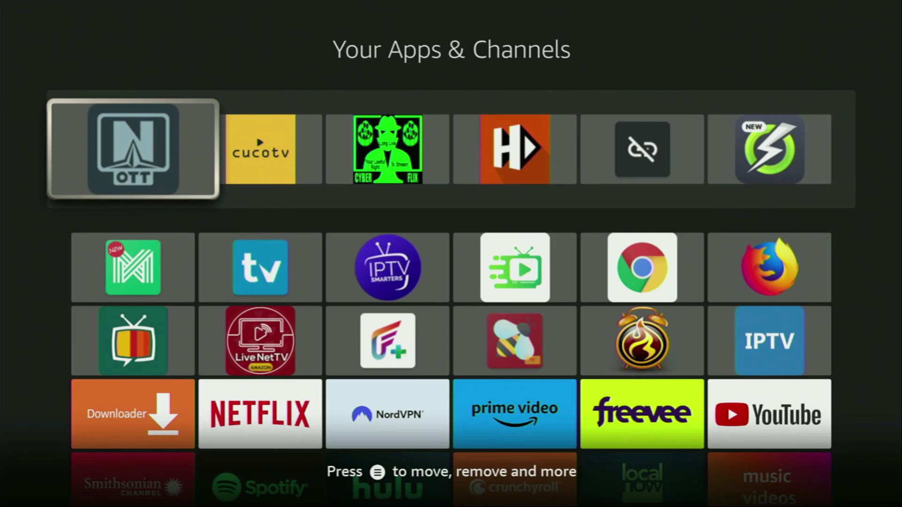
Launch OTT Navigator, open its Add provider options and look through the ways to add a playlist or server.
{"action": "key", "text": "Down"}
{"action": "key", "text": "Down"}
{"action": "key", "text": "Down"}
{"action": "key", "text": "Right"}
{"action": "key", "text": "Right"}
{"action": "key", "text": "Right"}
{"action": "key", "text": "Left"}
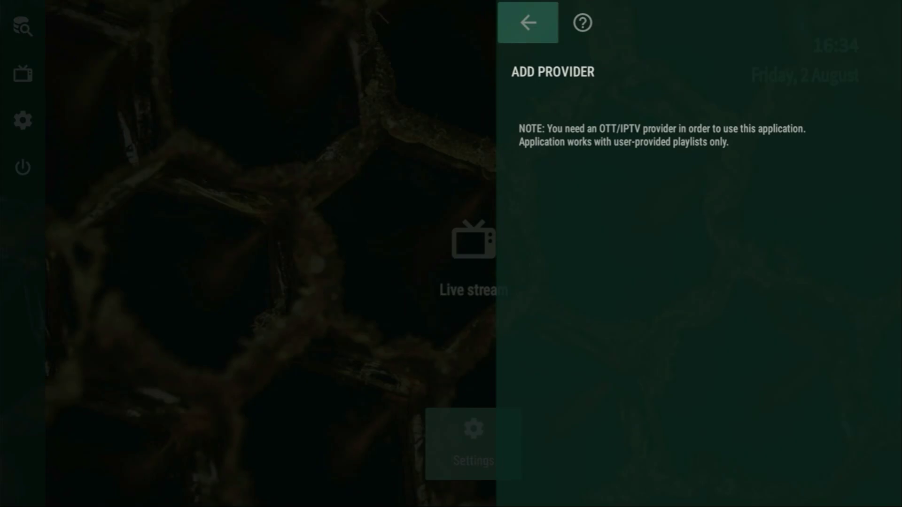
{"action": "key", "text": "Down"}
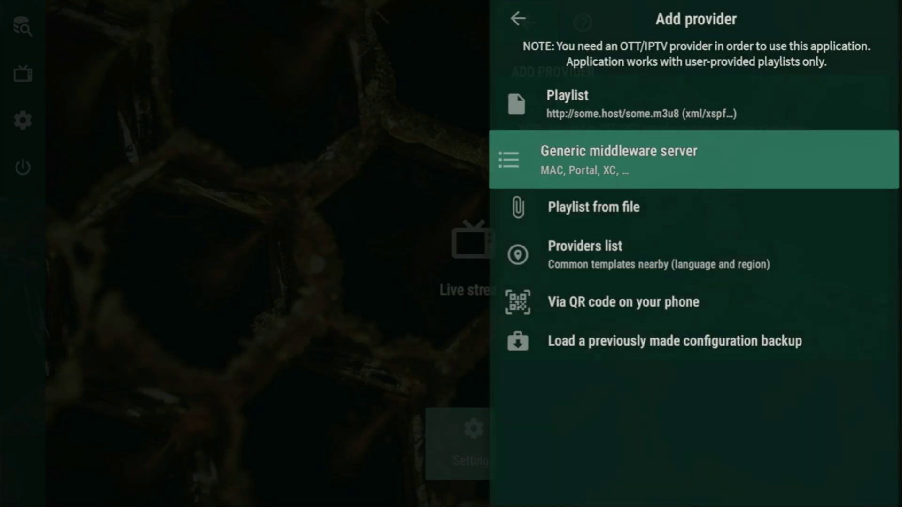
{"action": "key", "text": "Up"}
{"action": "key", "text": "Down"}
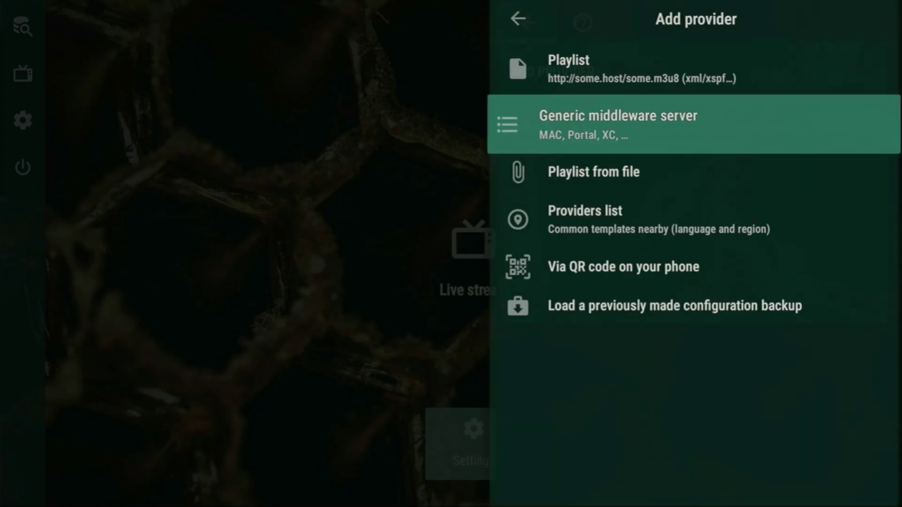
{"action": "key", "text": "Down"}
{"action": "key", "text": "Up"}
{"action": "key", "text": "Up"}
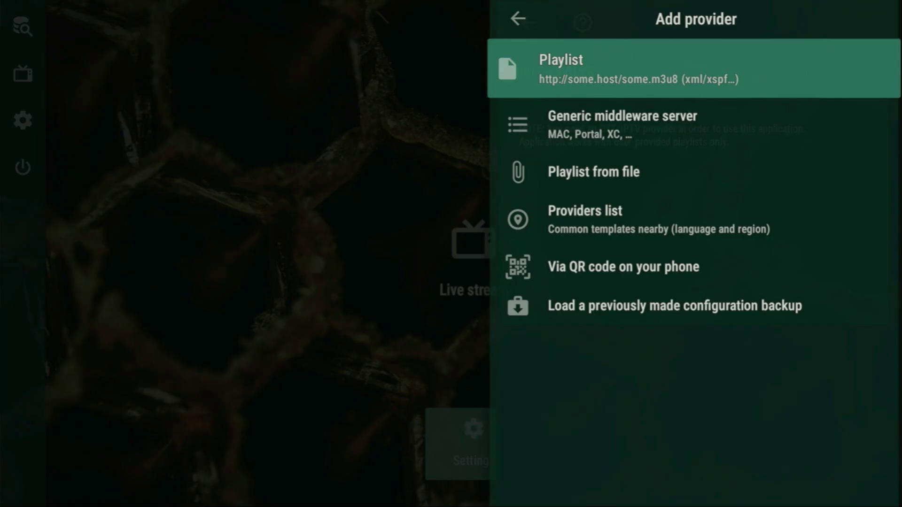
View the Playlist provider's URL address form, leave it blank and return to the OTT Navigator home screen.
{"action": "key", "text": "Return"}
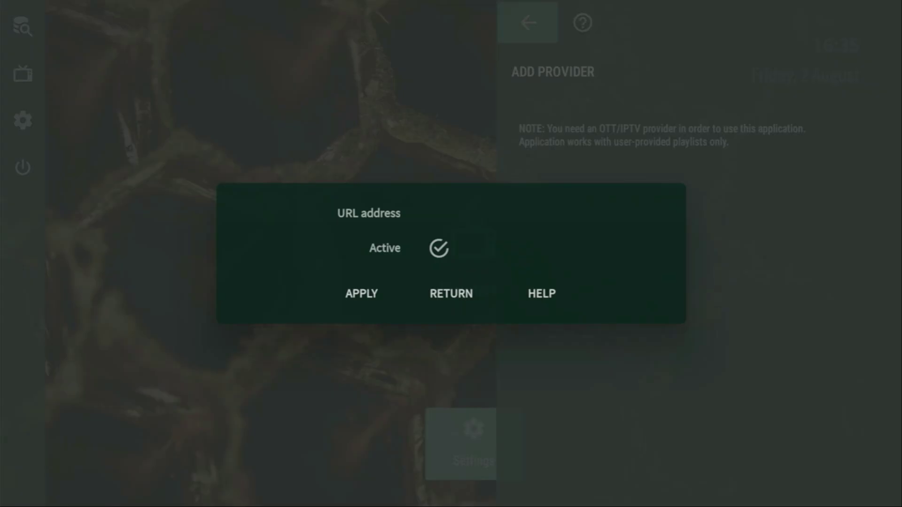
{"action": "key", "text": "Down"}
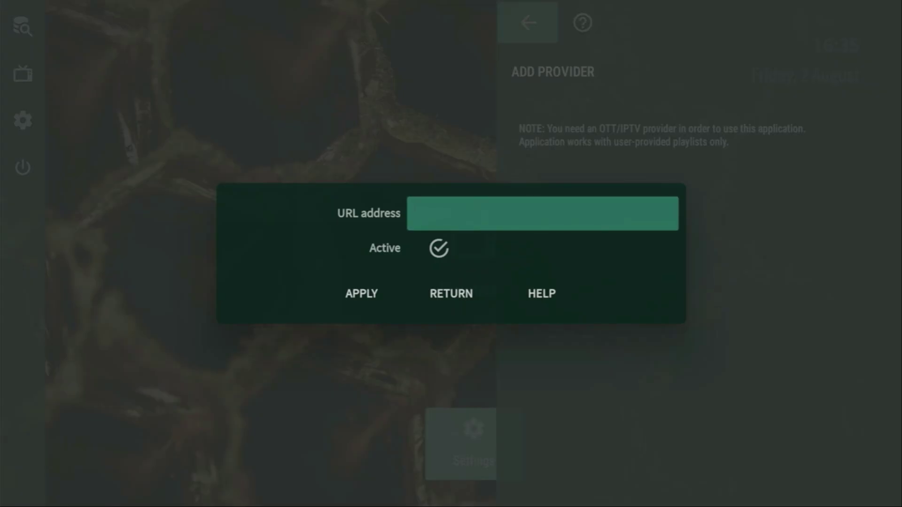
{"action": "key", "text": "Return"}
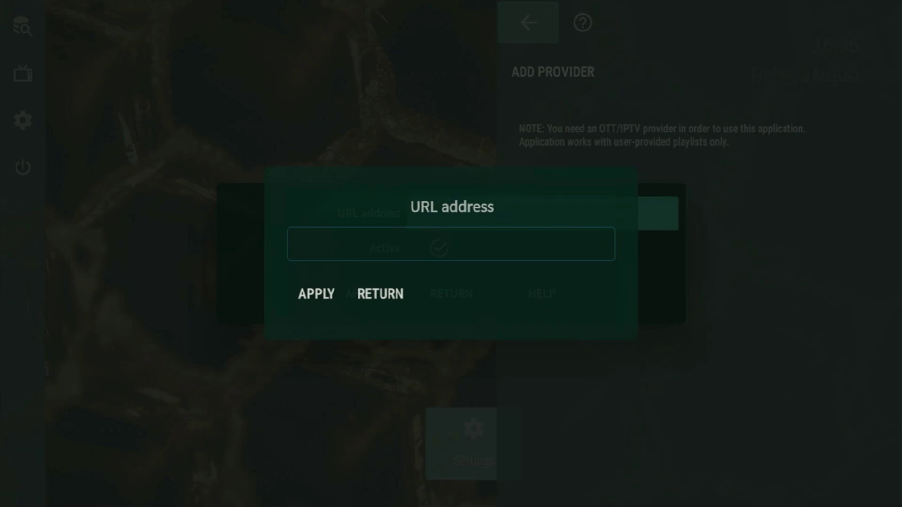
{"action": "key", "text": "Down"}
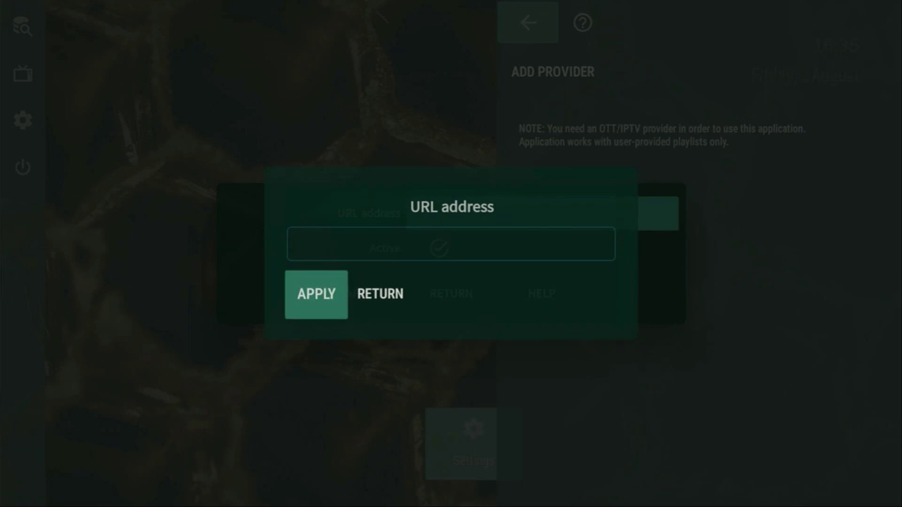
{"action": "key", "text": "Return"}
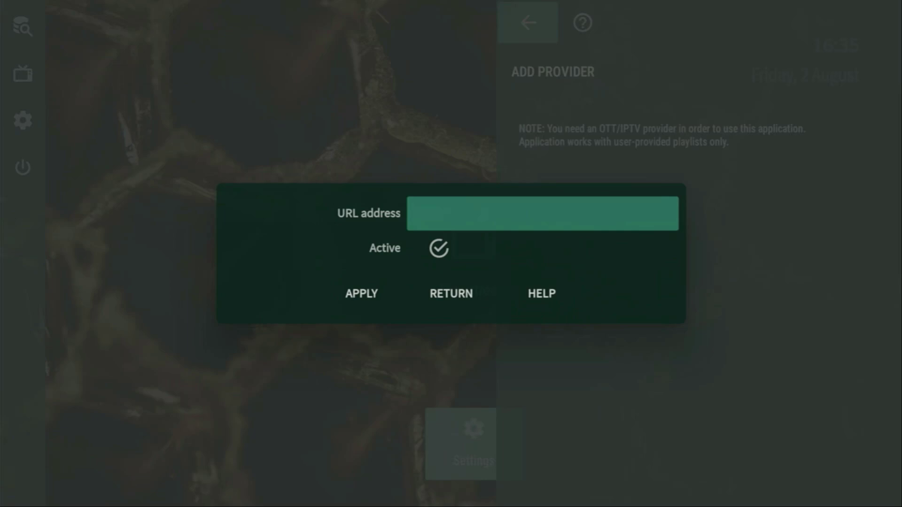
{"action": "key", "text": "Escape"}
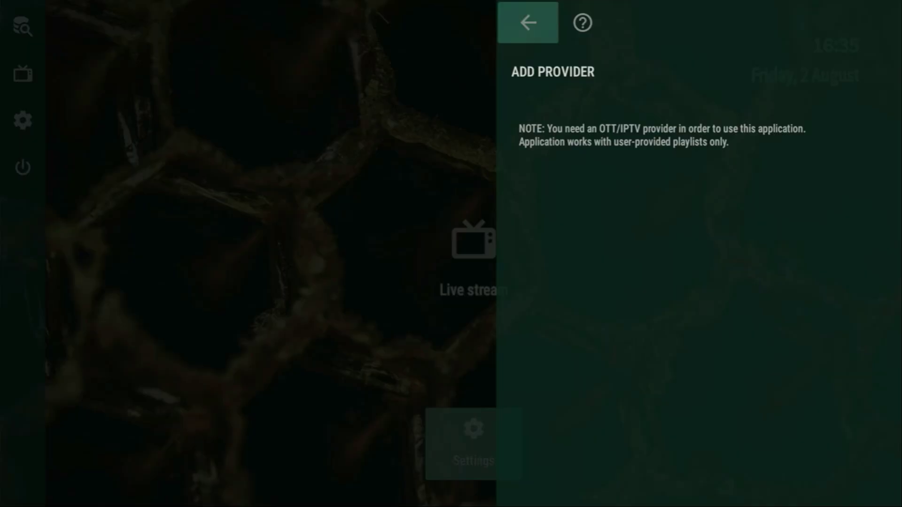
{"action": "key", "text": "Return"}
{"action": "key", "text": "Return"}
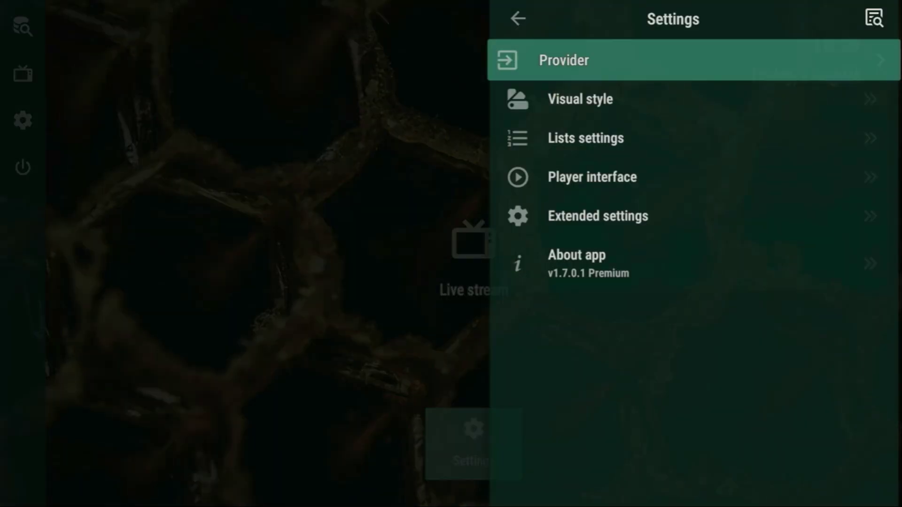
{"action": "key", "text": "Up"}
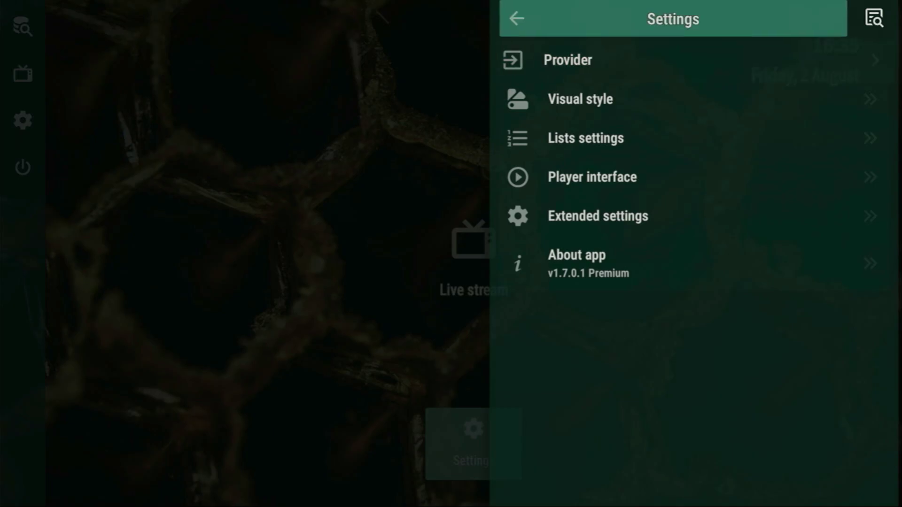
{"action": "key", "text": "Return"}
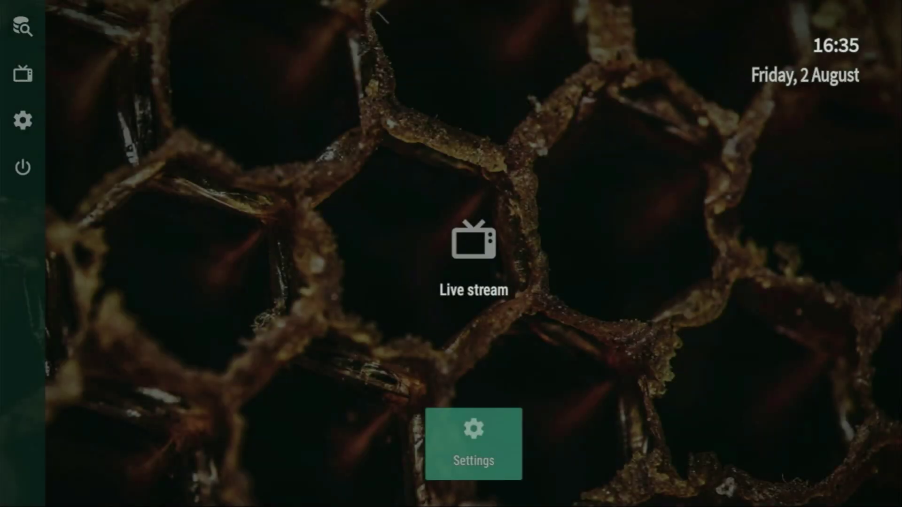
View the Xtream Codes login form under Generic middleware server, and leave it without entering any details.
{"action": "key", "text": "Return"}
{"action": "key", "text": "Down"}
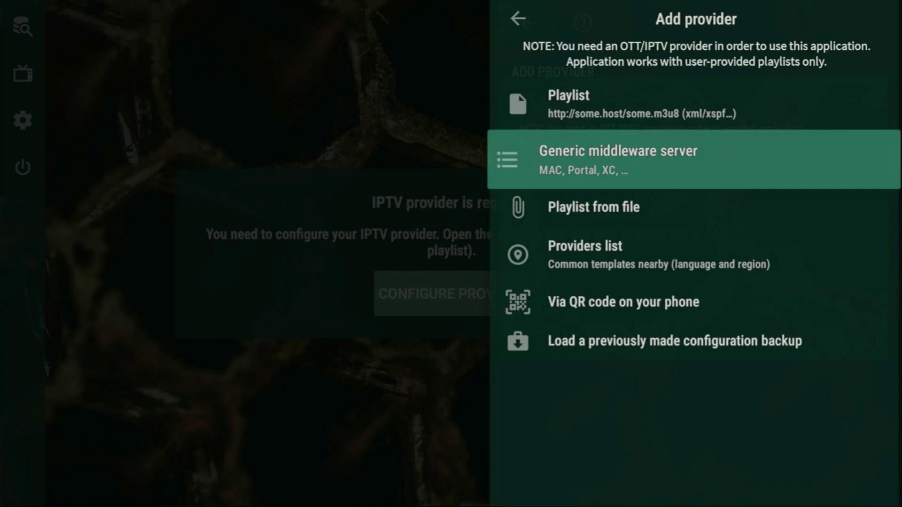
{"action": "key", "text": "Return"}
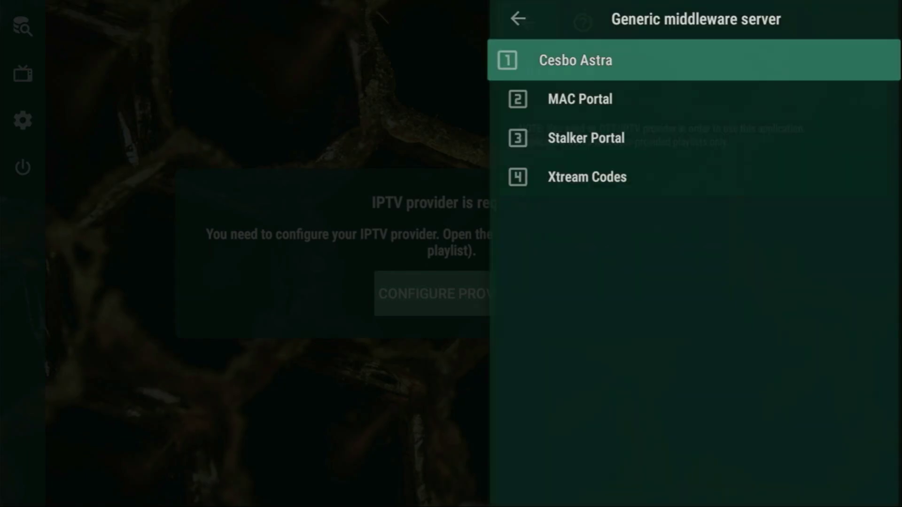
{"action": "key", "text": "Down"}
{"action": "key", "text": "Down"}
{"action": "key", "text": "Down"}
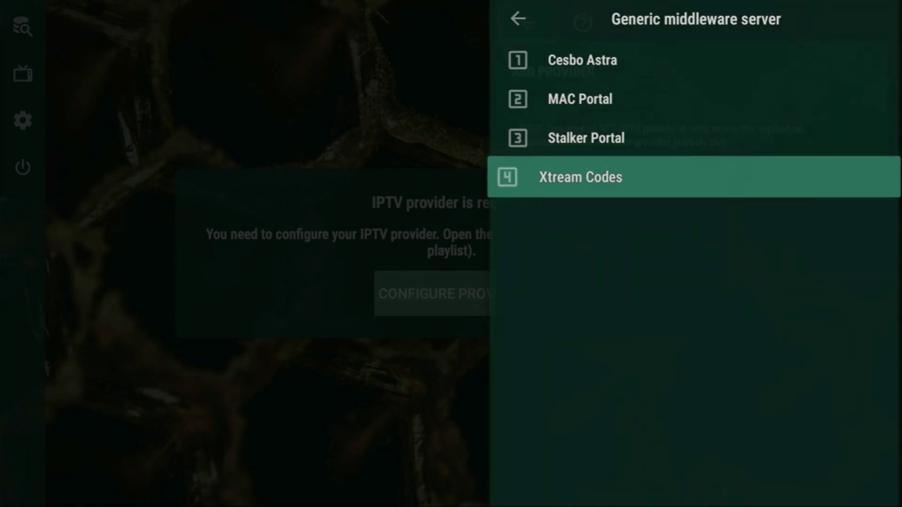
{"action": "key", "text": "Return"}
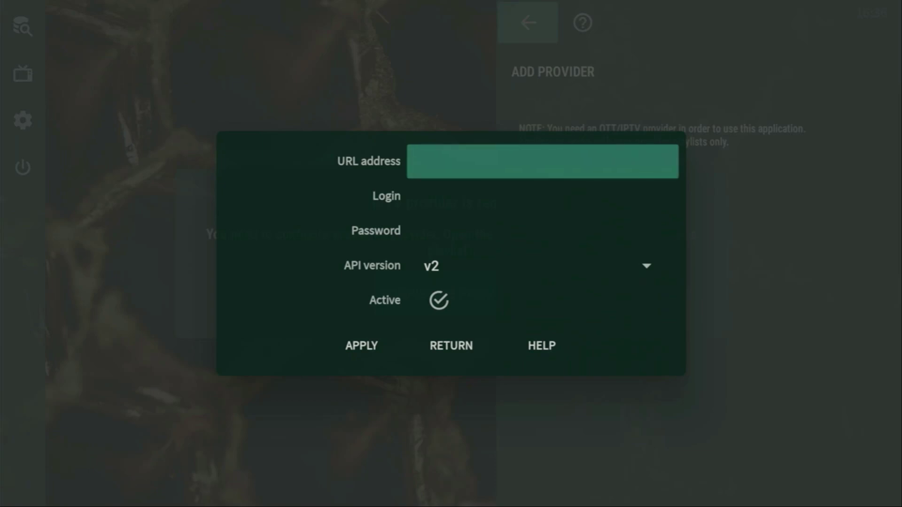
{"action": "key", "text": "Down"}
{"action": "key", "text": "Down"}
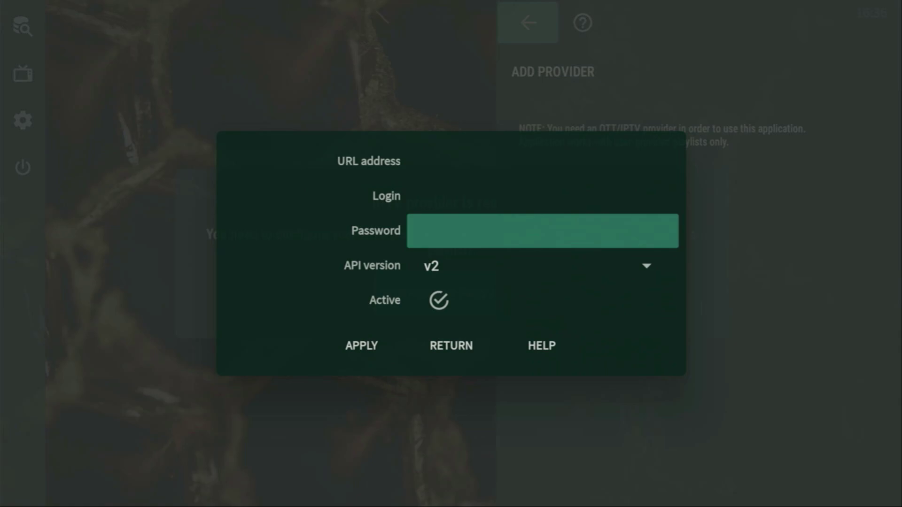
{"action": "key", "text": "Escape"}
{"action": "key", "text": "Escape"}
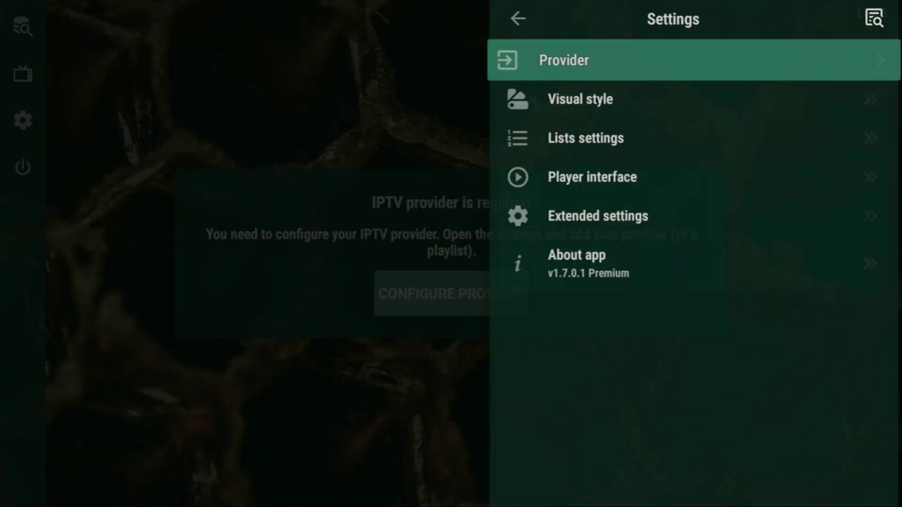
Review the Generic middleware server types down to Stalker Portal and return to the Add provider options.
{"action": "key", "text": "Return"}
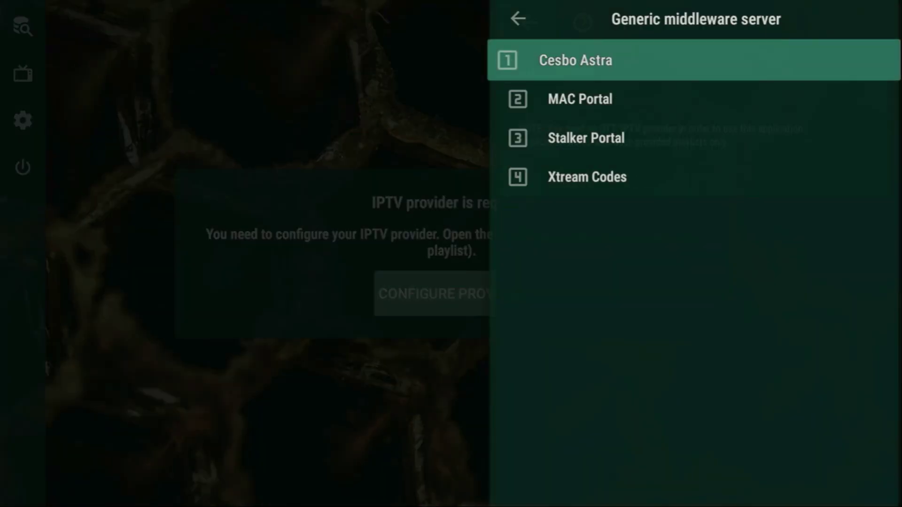
{"action": "key", "text": "Down"}
{"action": "key", "text": "Down"}
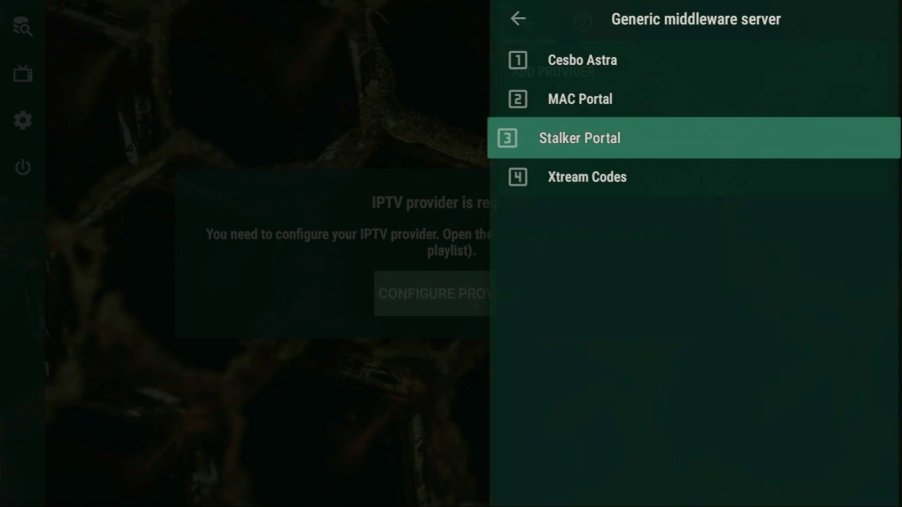
{"action": "key", "text": "Escape"}
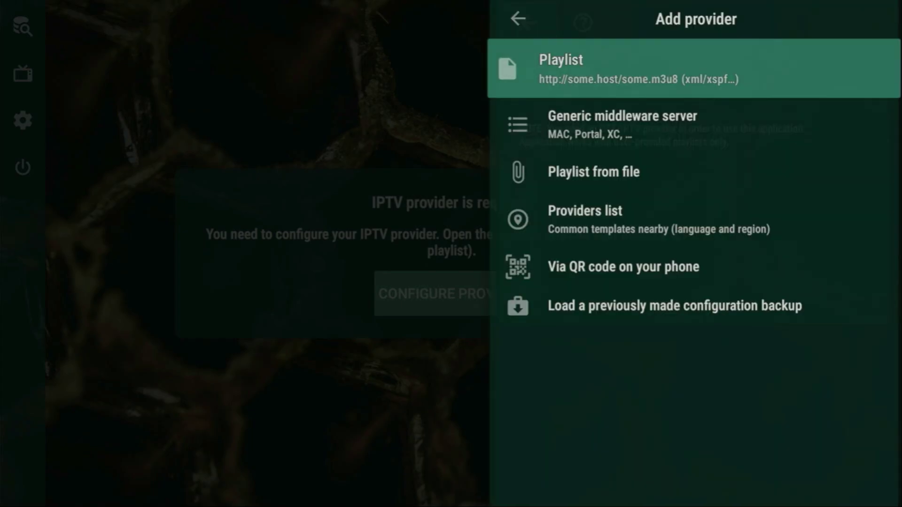